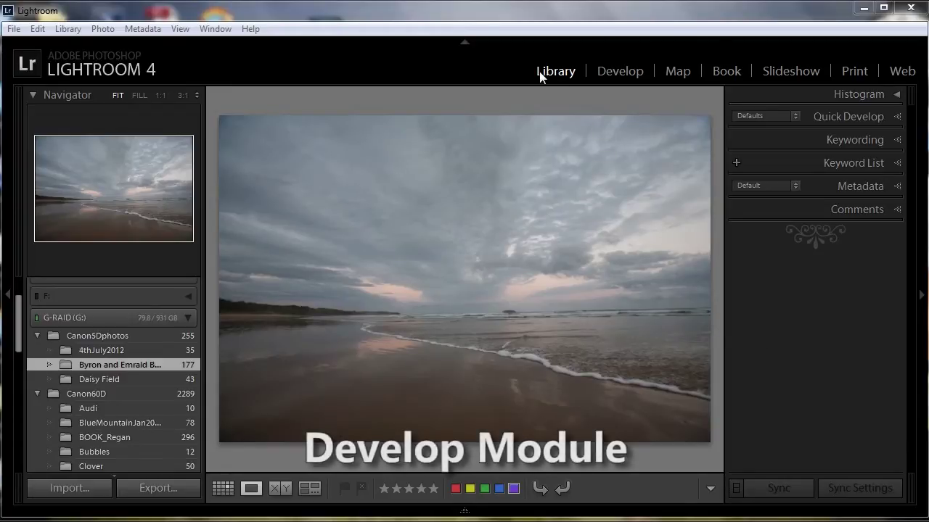
# Step: Switch the beach photo to Develop and hide the left and top panels to enlarge it
pyautogui.click(618, 74)
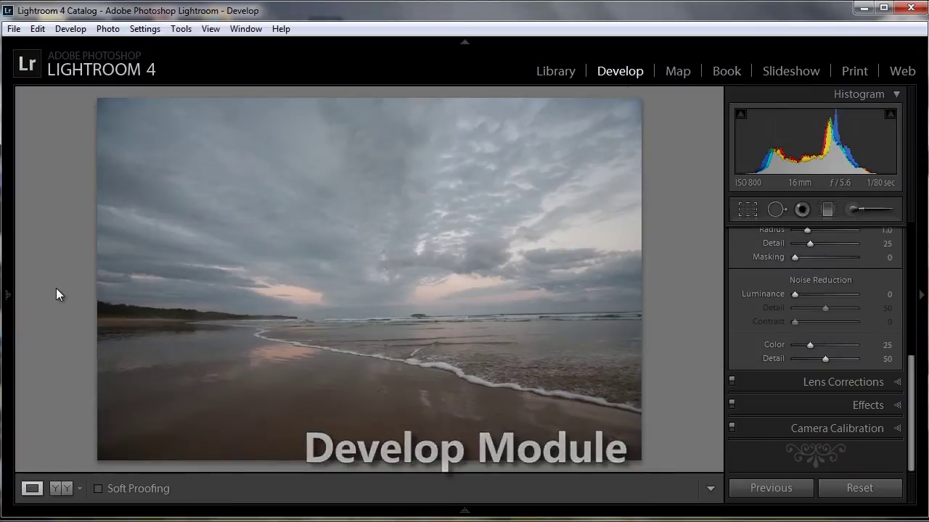
pyautogui.moveTo(8, 303)
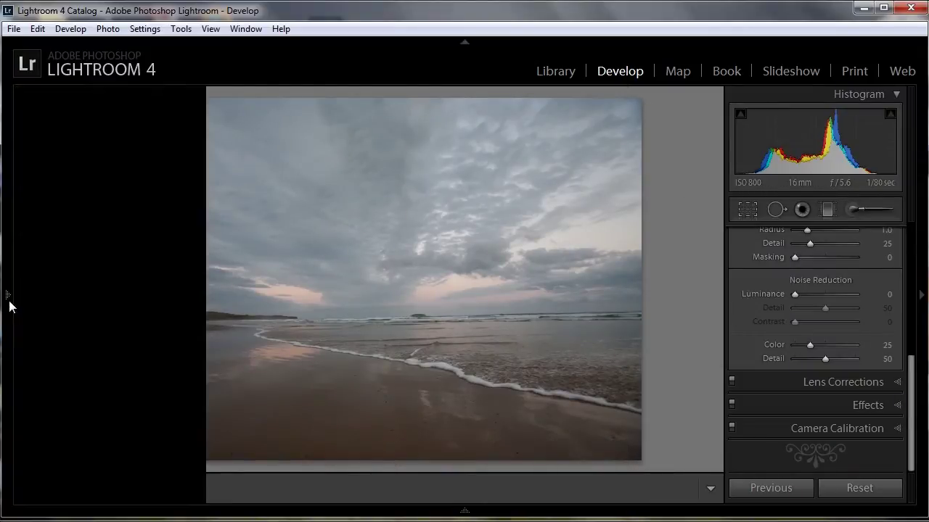
pyautogui.click(8, 298)
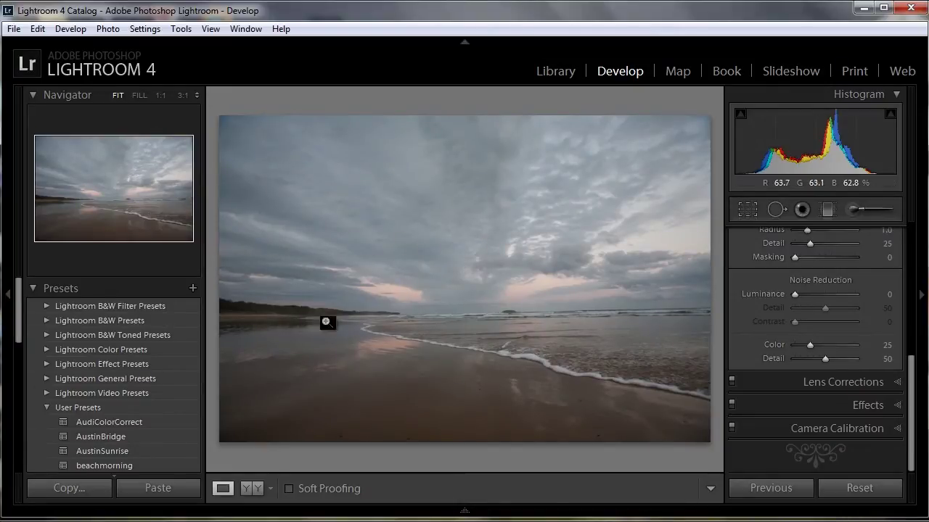
pyautogui.click(8, 296)
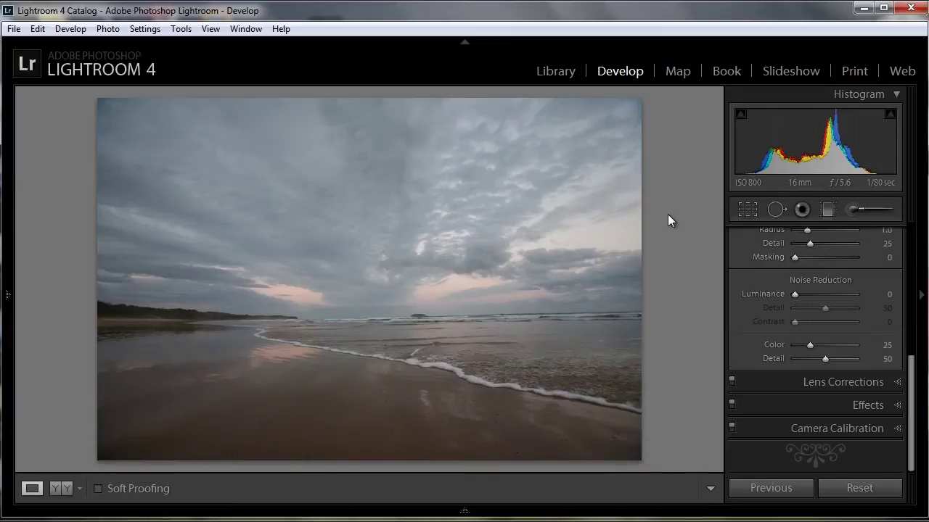
pyautogui.click(464, 41)
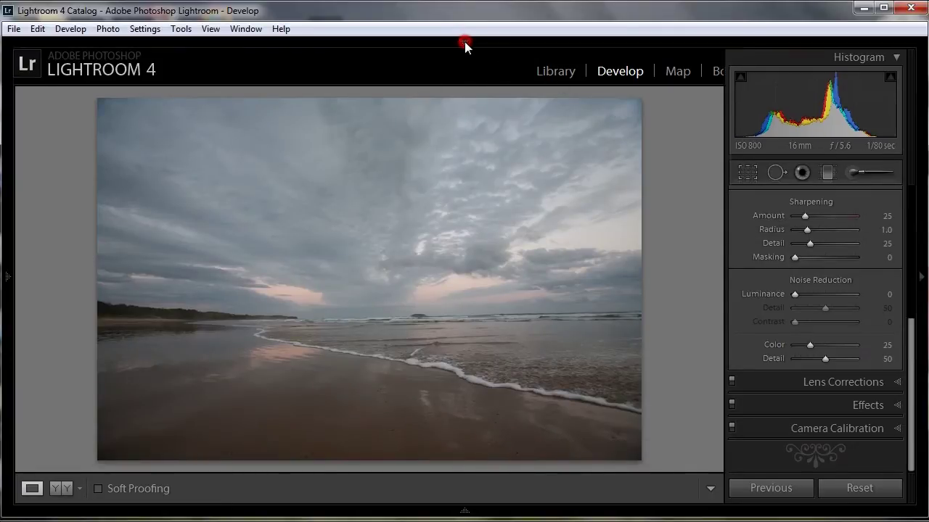
pyautogui.moveTo(784, 42)
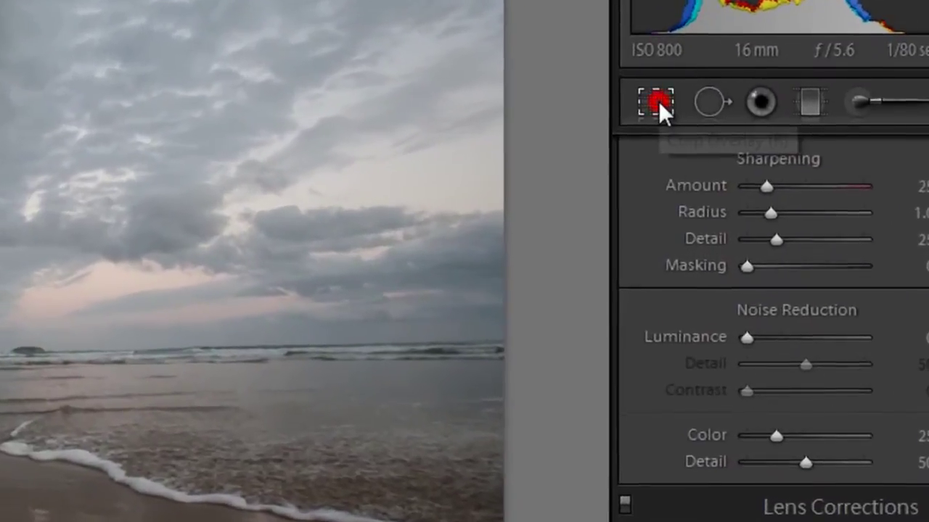
# Step: Activate the Crop & Straighten tool with the aspect ratio kept at Original
pyautogui.click(747, 172)
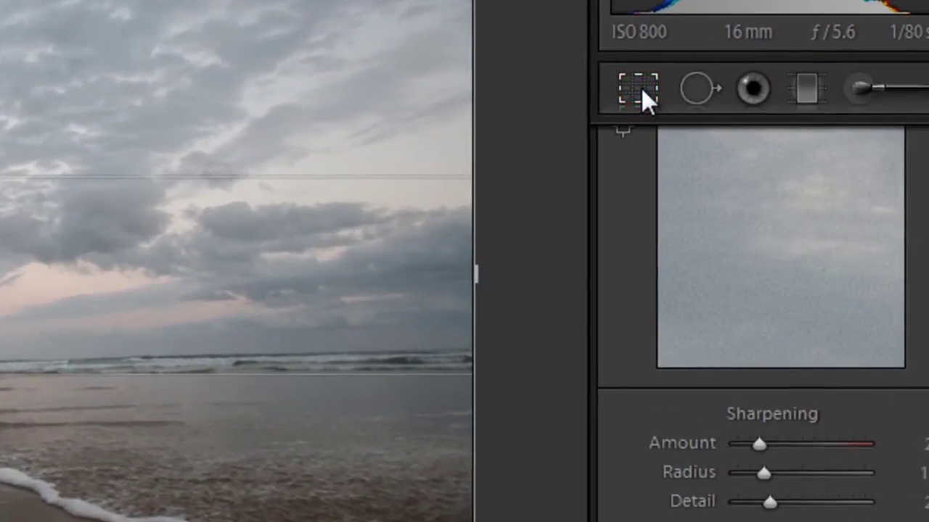
pyautogui.click(641, 90)
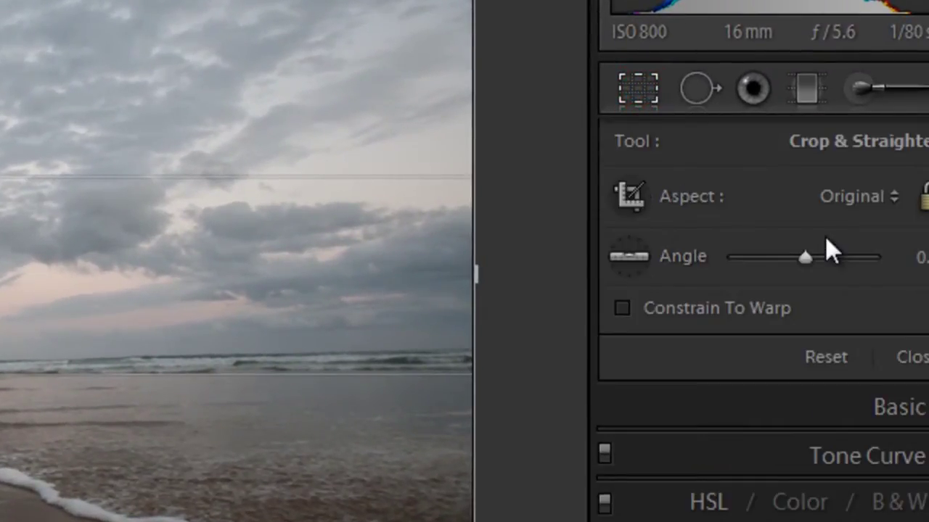
pyautogui.click(891, 197)
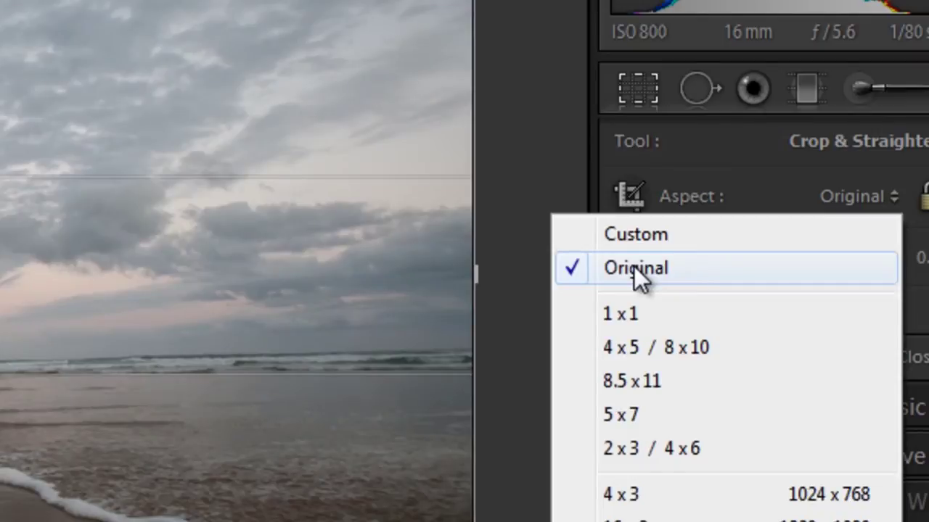
pyautogui.click(764, 180)
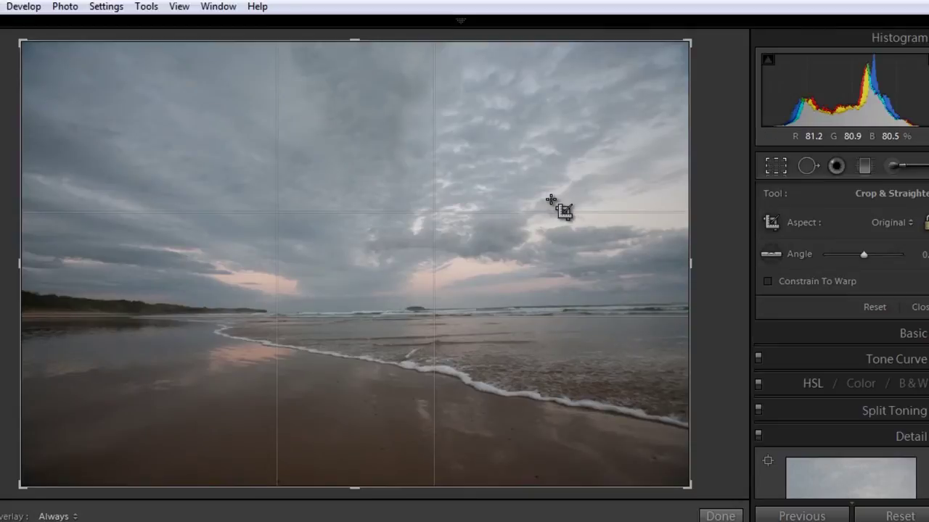
# Step: Preview a tighter crop from the top-right corner, restore the full frame, and pick the Straighten tool
pyautogui.click(686, 42)
pyautogui.moveTo(673, 65); pyautogui.dragTo(744, 16)
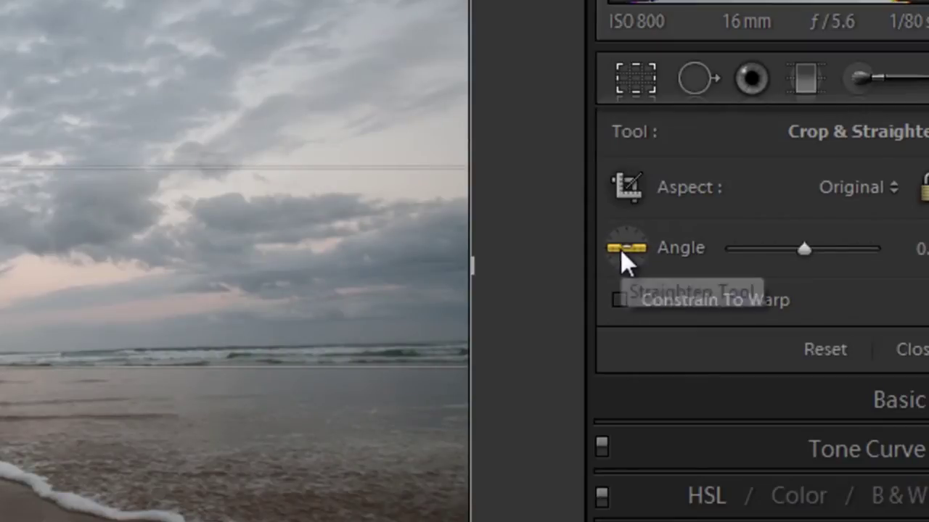
pyautogui.click(623, 249)
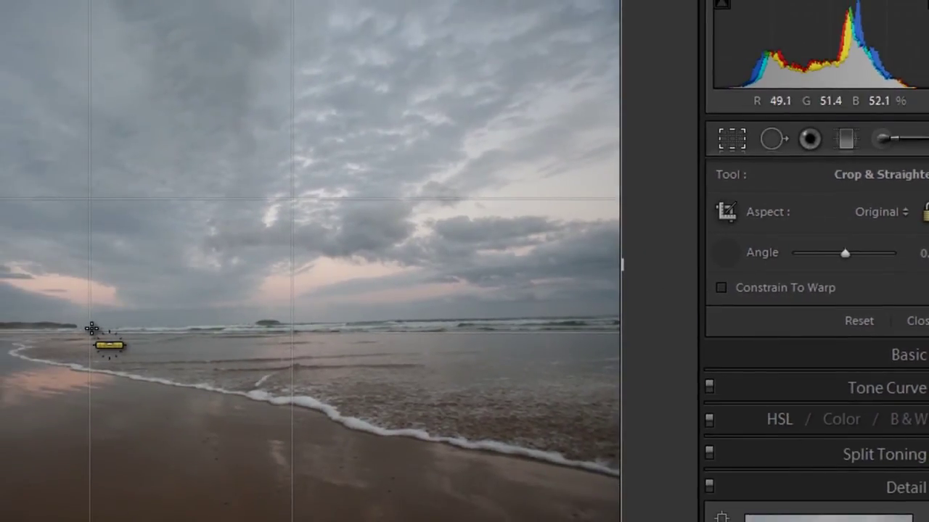
# Step: Level the horizon by tracing it with the Straighten tool and commit the crop
pyautogui.click(100, 330)
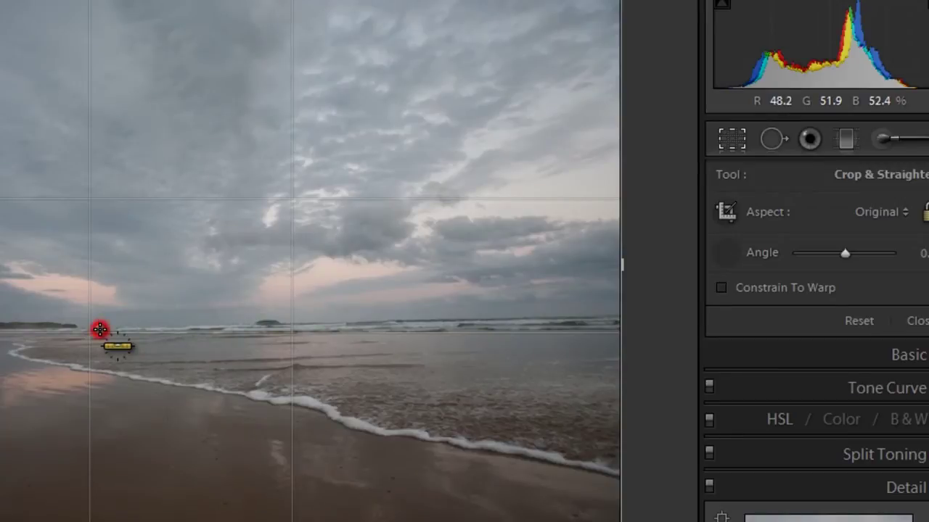
pyautogui.moveTo(99, 330); pyautogui.dragTo(584, 318)
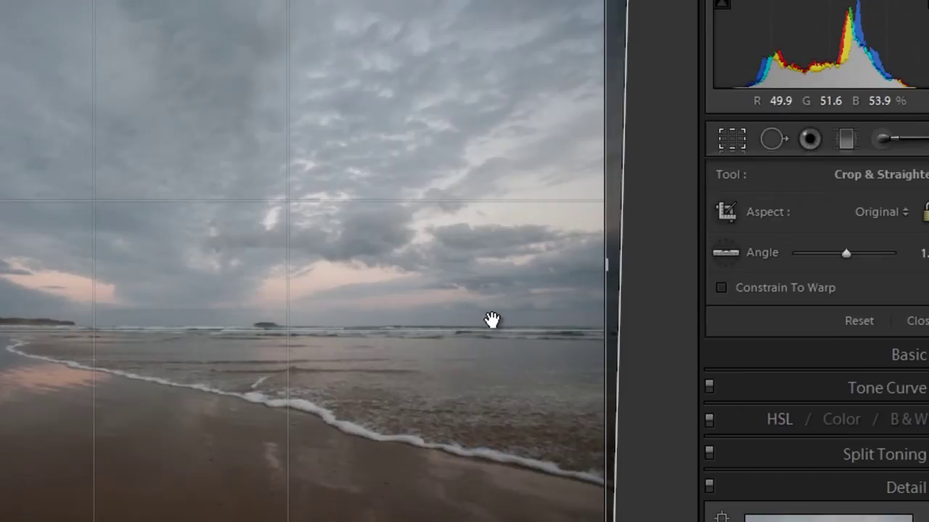
pyautogui.press('Return')
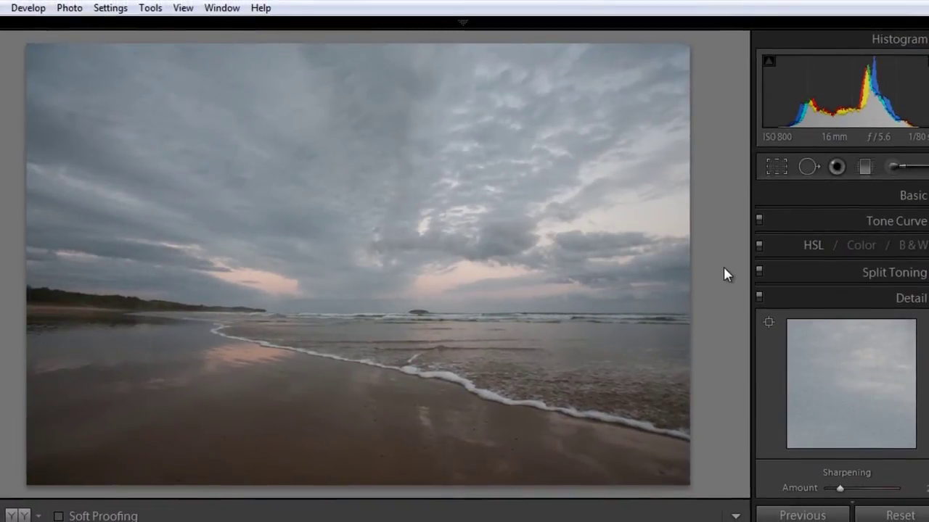
# Step: Re-level the horizon with two fresh Straighten traces, apply it, and reopen the crop for review
pyautogui.click(776, 168)
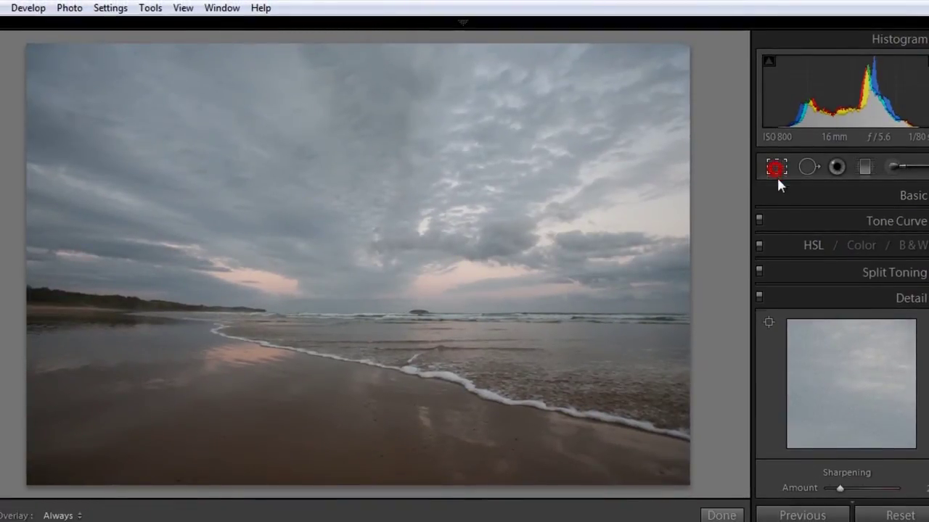
pyautogui.click(772, 255)
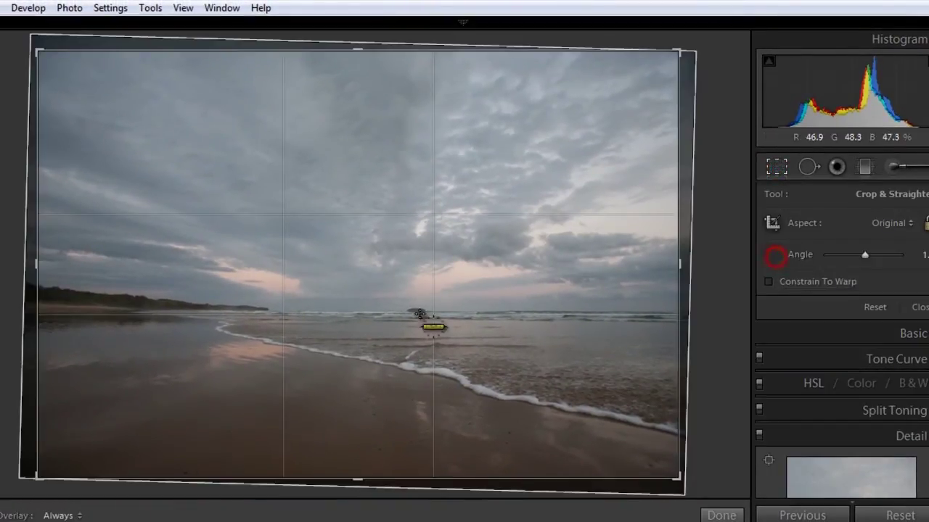
pyautogui.moveTo(305, 314); pyautogui.dragTo(656, 317)
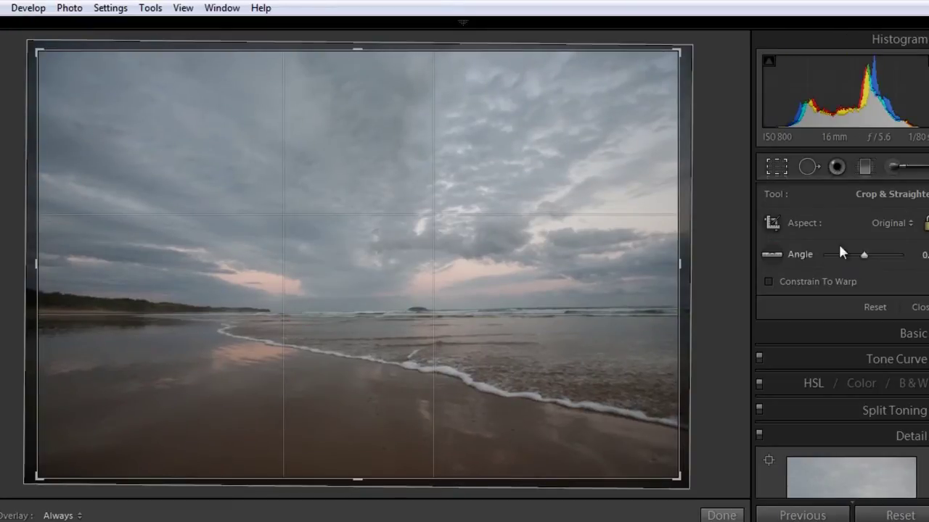
pyautogui.click(773, 257)
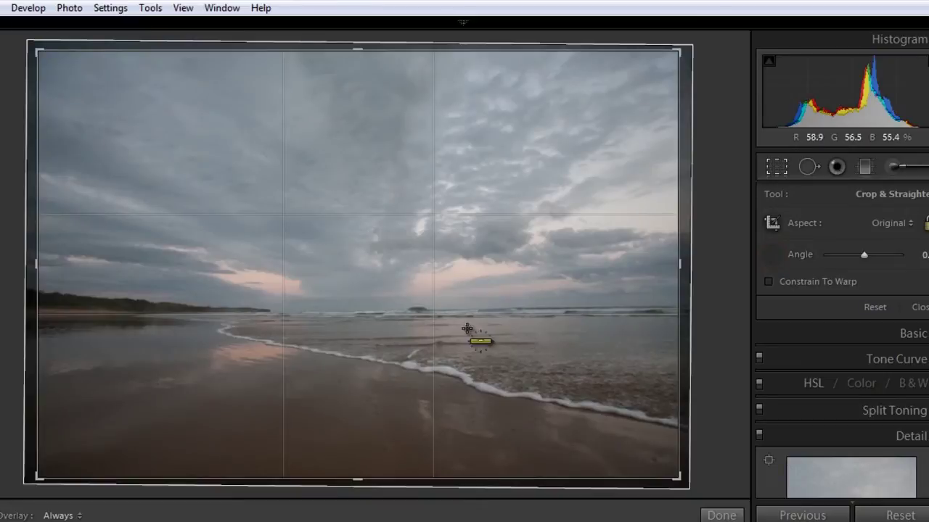
pyautogui.moveTo(332, 314); pyautogui.dragTo(689, 319)
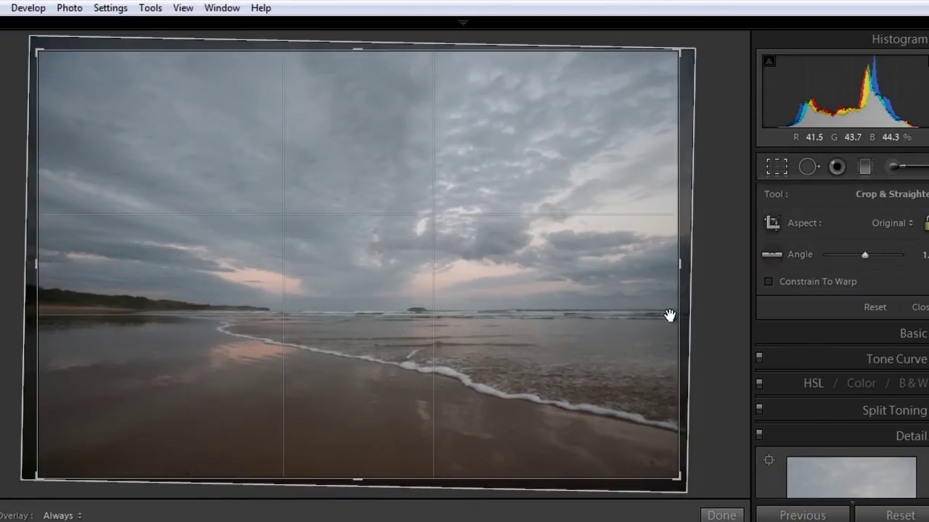
pyautogui.press('Return')
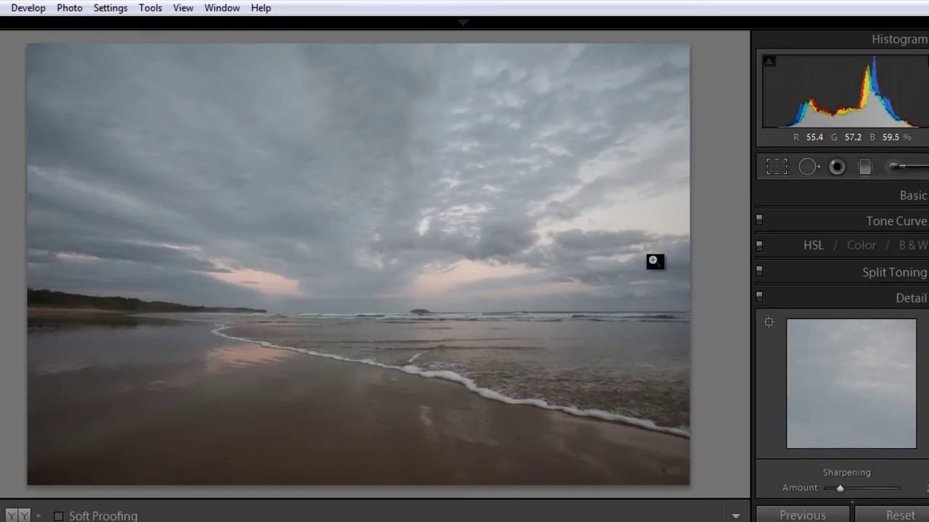
pyautogui.click(776, 166)
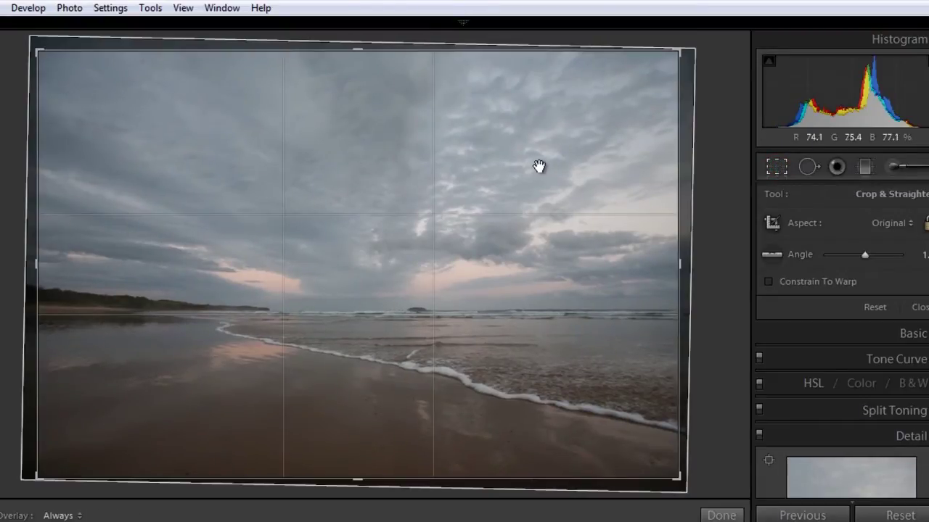
# Step: Cycle the crop guide to Golden Mean and pull the bottom-right crop corner slightly inward
pyautogui.press('o')
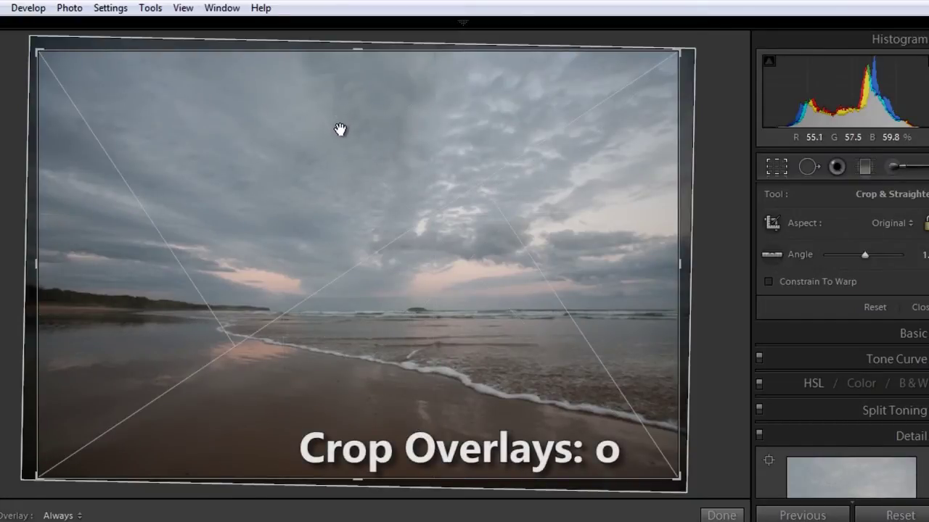
pyautogui.press('o')
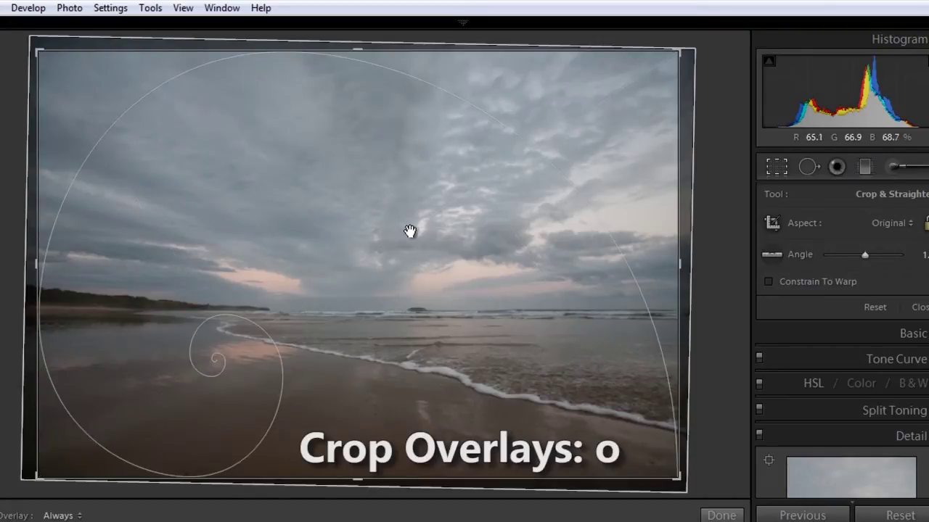
pyautogui.press('o')
pyautogui.press('o')
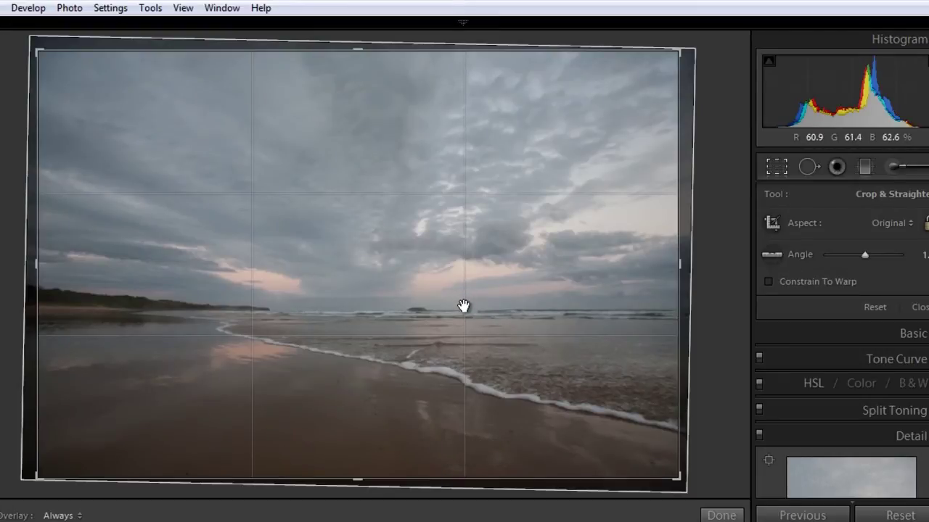
pyautogui.press('o')
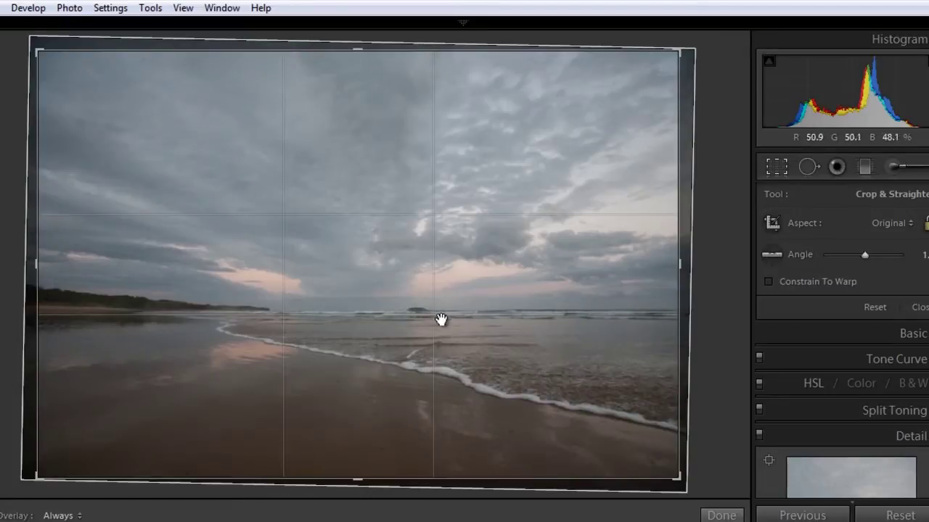
pyautogui.moveTo(675, 481); pyautogui.dragTo(667, 472)
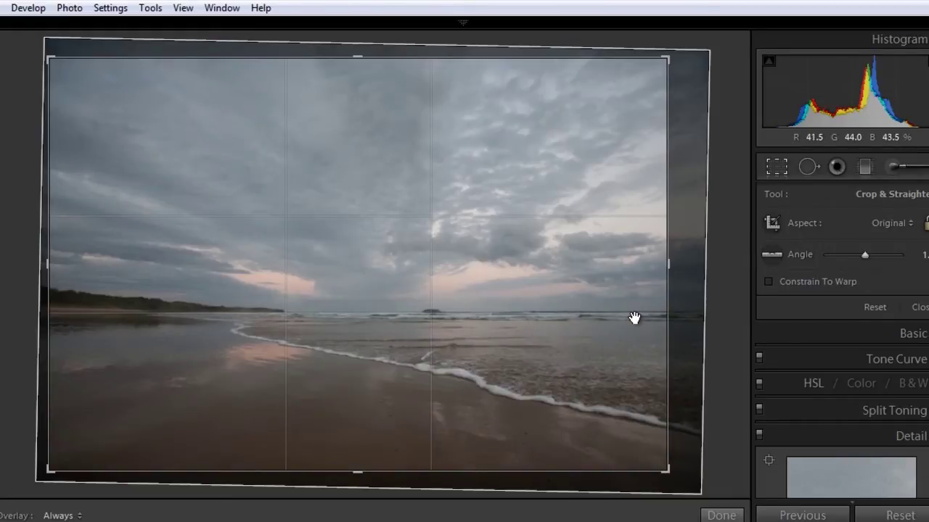
# Step: Apply the crop, reopen and close the crop overlay to confirm it, then expand the Basic panel
pyautogui.press('Return')
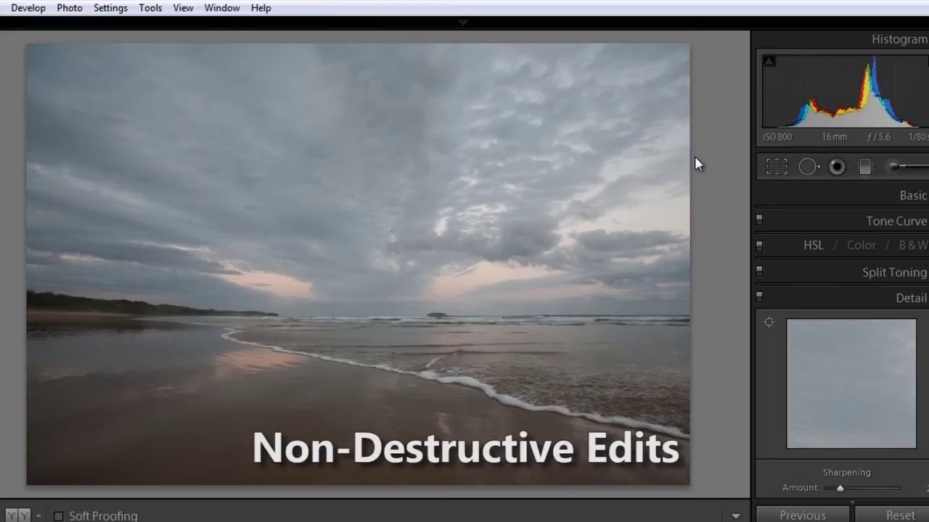
pyautogui.click(776, 168)
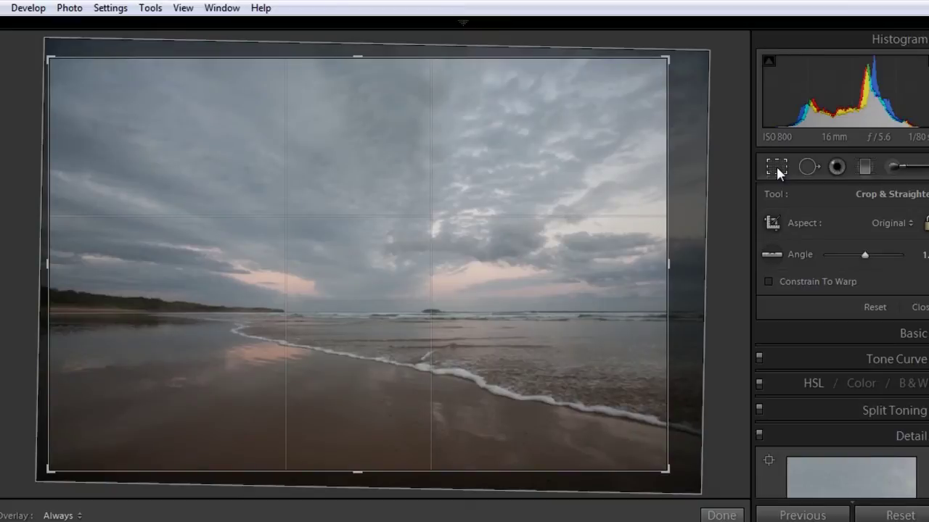
pyautogui.click(776, 168)
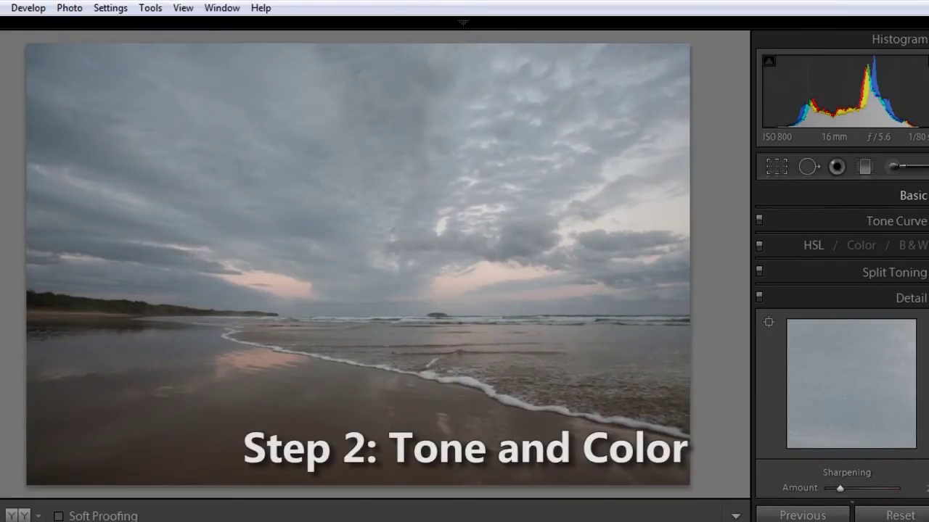
pyautogui.hotkey('ctrl', '1')
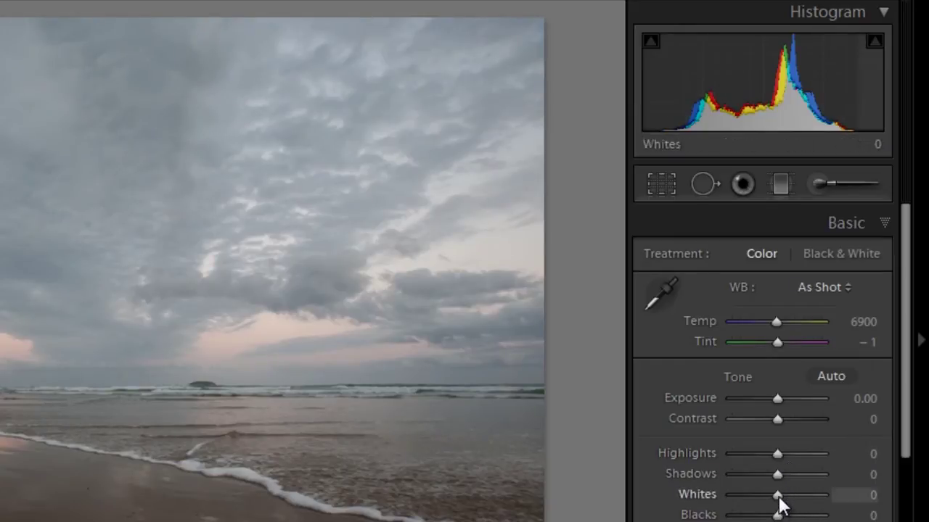
pyautogui.moveTo(778, 500); pyautogui.dragTo(800, 504)
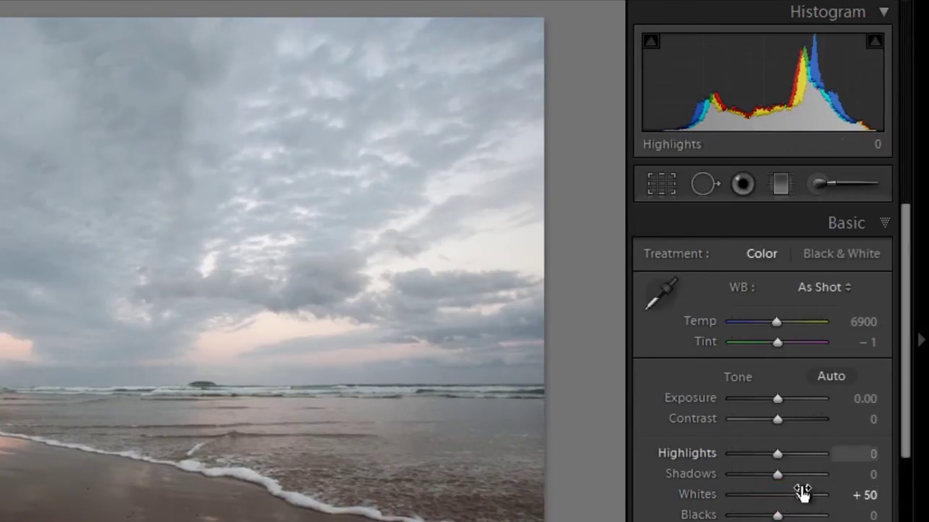
# Step: Raise Whites to +64 while checking the Alt highlight-clipping preview
pyautogui.moveTo(801, 494); pyautogui.dragTo(806, 500)
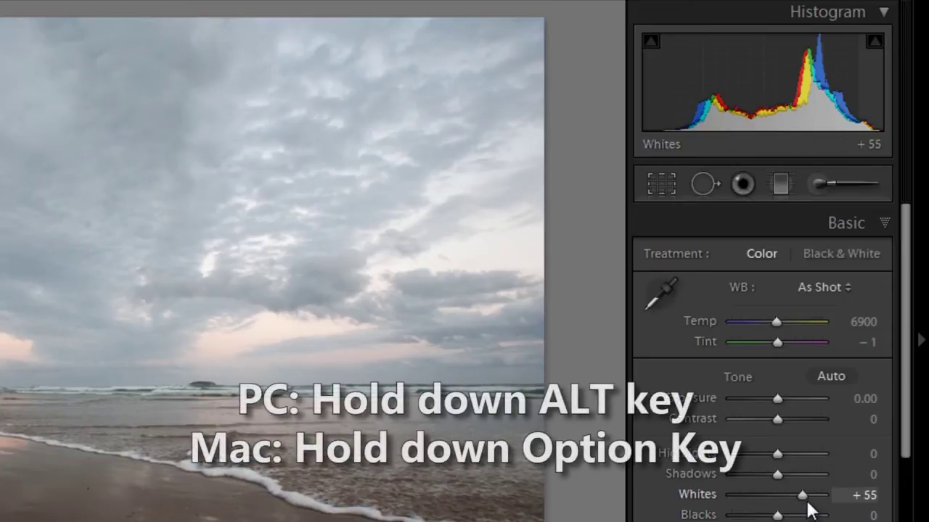
pyautogui.press('alt')
pyautogui.keyDown('alt'); pyautogui.click(803, 496); pyautogui.keyUp('alt')
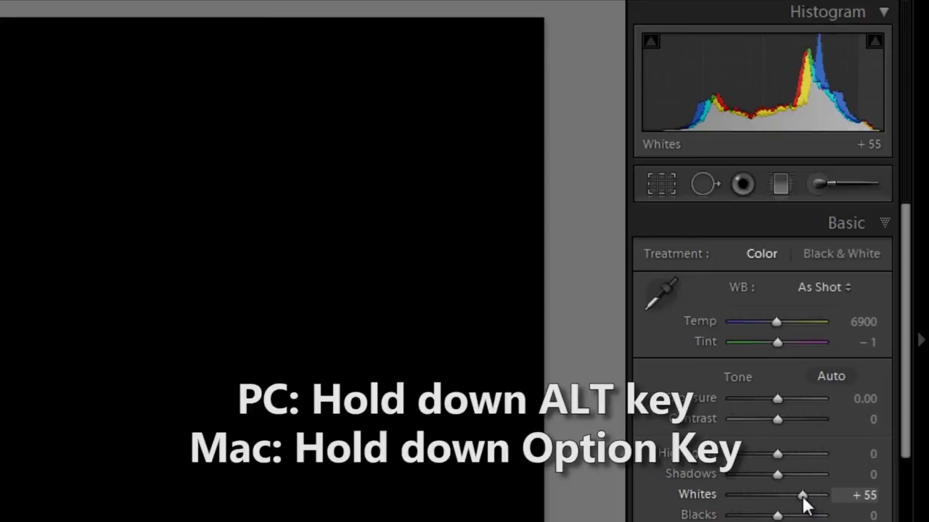
pyautogui.moveTo(803, 498)
pyautogui.mouseDown()
pyautogui.moveTo(826, 508)
pyautogui.moveTo(807, 495)
pyautogui.moveTo(809, 506)
pyautogui.mouseUp()
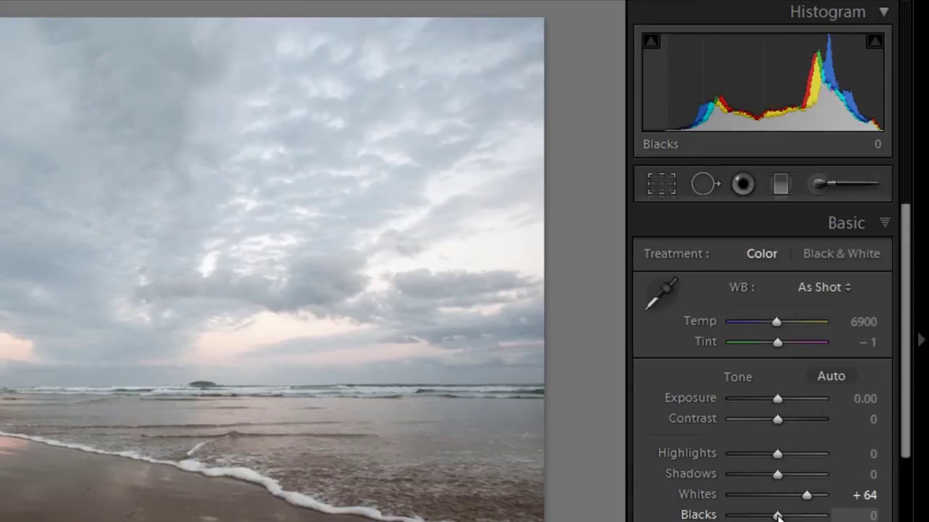
# Step: Set Blacks to -38, Shadows to -33, Highlights to +52 and Clarity to +17
pyautogui.keyDown('alt'); pyautogui.click(777, 515); pyautogui.keyUp('alt')
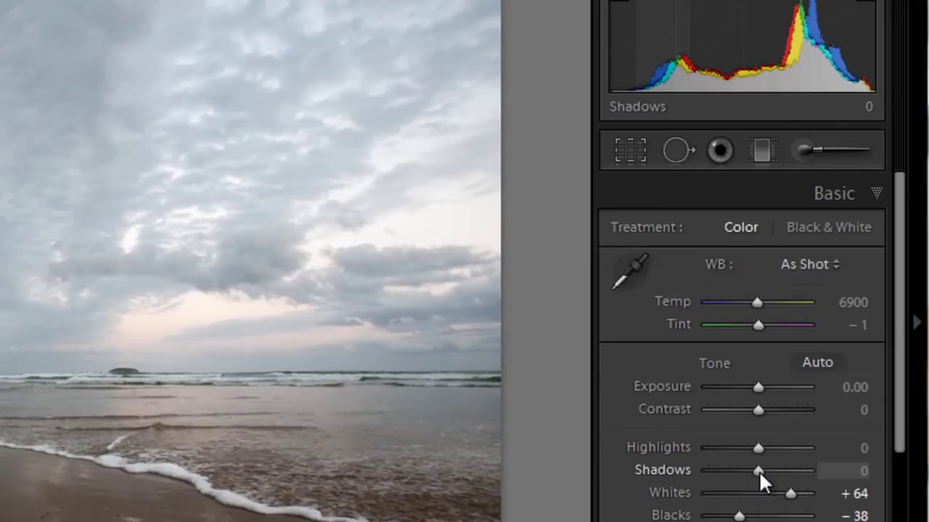
pyautogui.moveTo(759, 471); pyautogui.dragTo(742, 471)
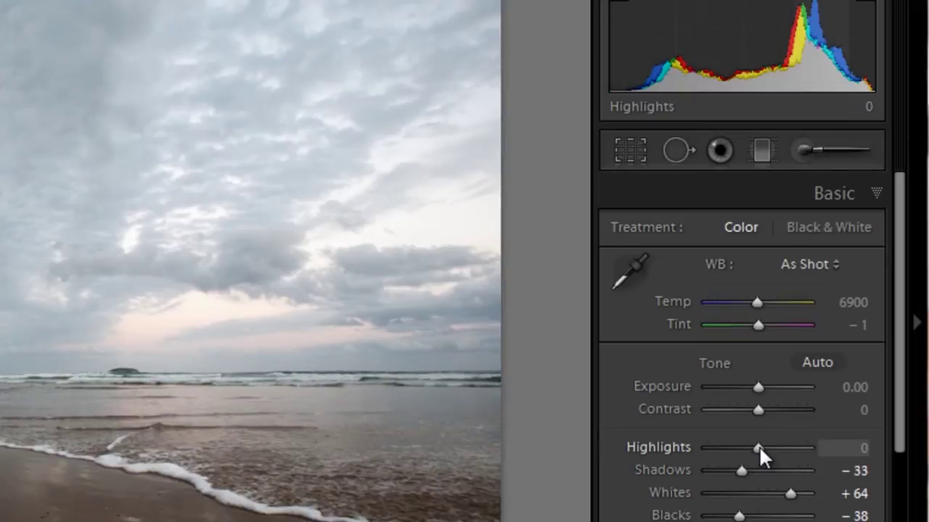
pyautogui.moveTo(759, 446); pyautogui.dragTo(785, 444)
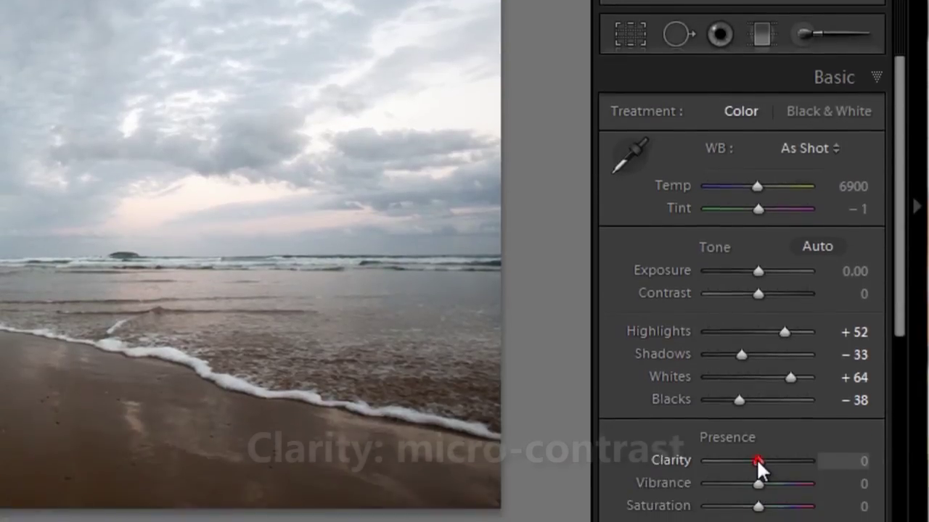
pyautogui.moveTo(757, 447)
pyautogui.mouseDown()
pyautogui.moveTo(787, 451)
pyautogui.moveTo(764, 454)
pyautogui.mouseUp()
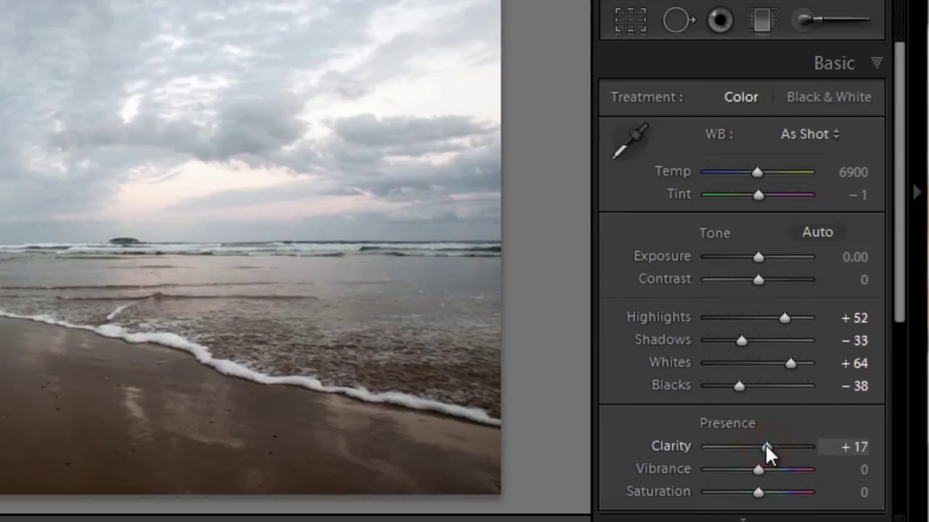
# Step: Ease Clarity to +10, boost Vibrance to +86, settle Saturation near +24, and cool Temp to 6524
pyautogui.moveTo(765, 444); pyautogui.dragTo(780, 473)
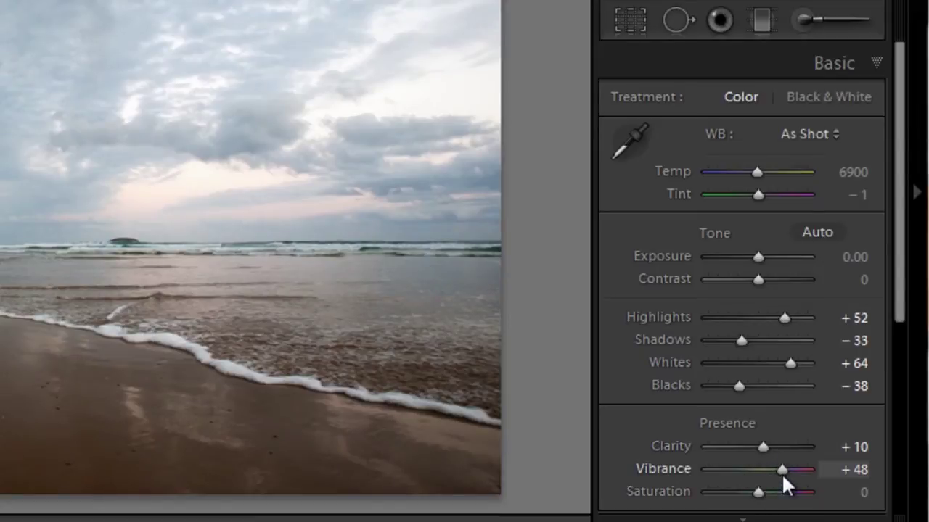
pyautogui.moveTo(782, 469)
pyautogui.mouseDown()
pyautogui.moveTo(848, 473)
pyautogui.moveTo(793, 467)
pyautogui.moveTo(800, 467)
pyautogui.mouseUp()
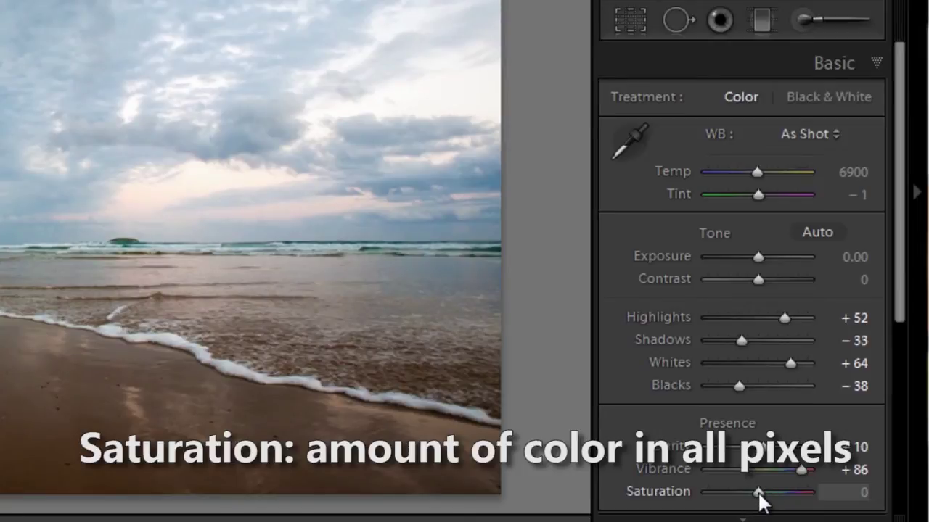
pyautogui.moveTo(758, 492); pyautogui.dragTo(870, 492)
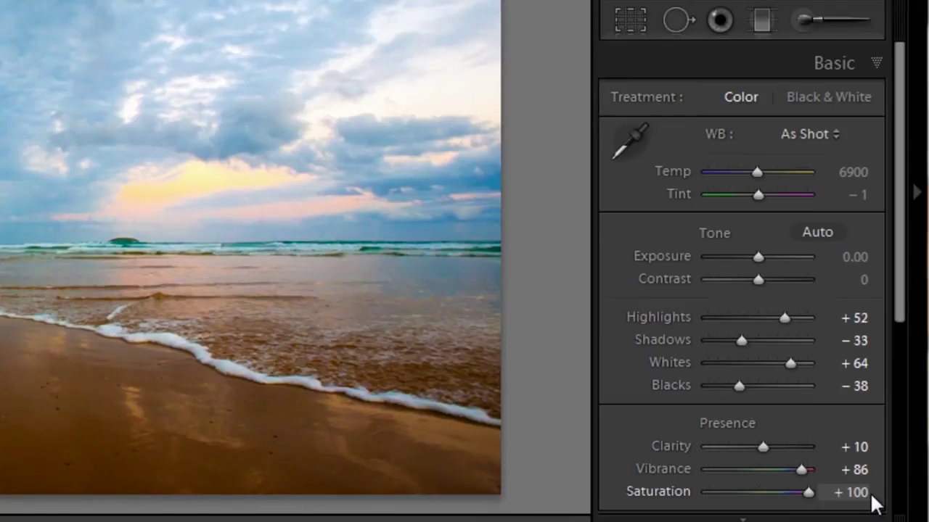
pyautogui.moveTo(869, 492); pyautogui.dragTo(772, 488)
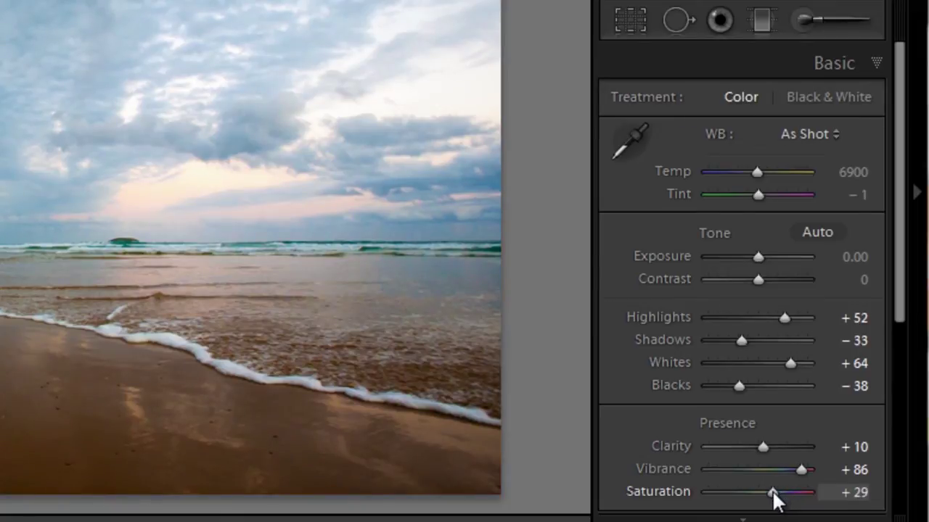
pyautogui.moveTo(773, 491); pyautogui.dragTo(770, 491)
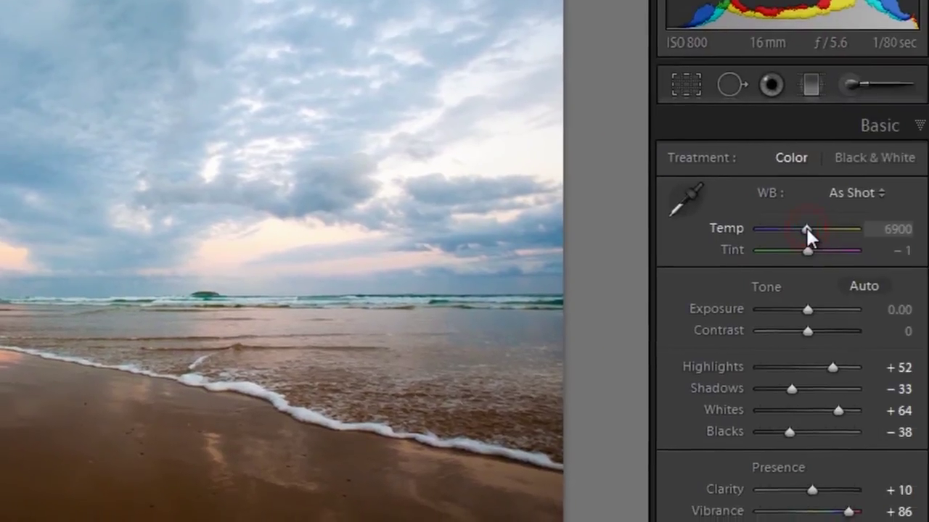
pyautogui.moveTo(805, 225); pyautogui.dragTo(789, 228)
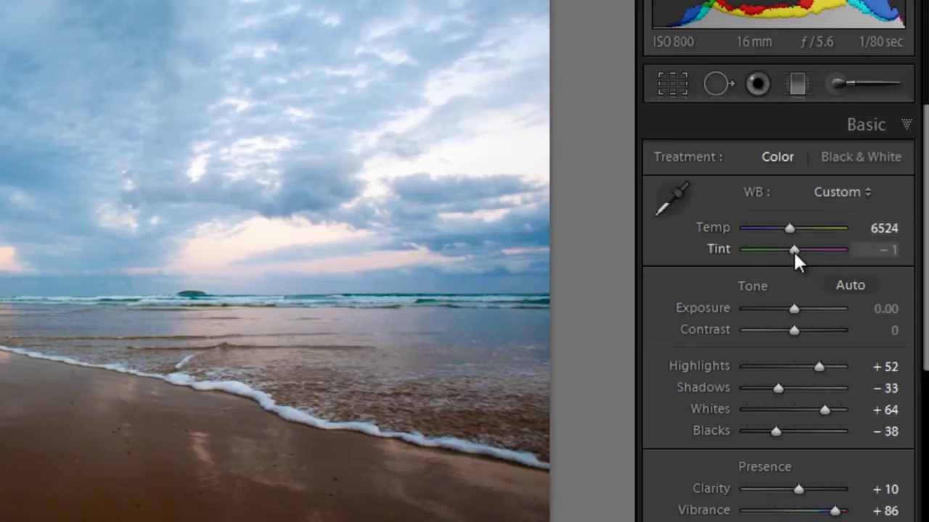
# Step: Set white balance to Temp 6286 and Tint +7, then collapse the Basic panel
pyautogui.moveTo(793, 251); pyautogui.dragTo(797, 253)
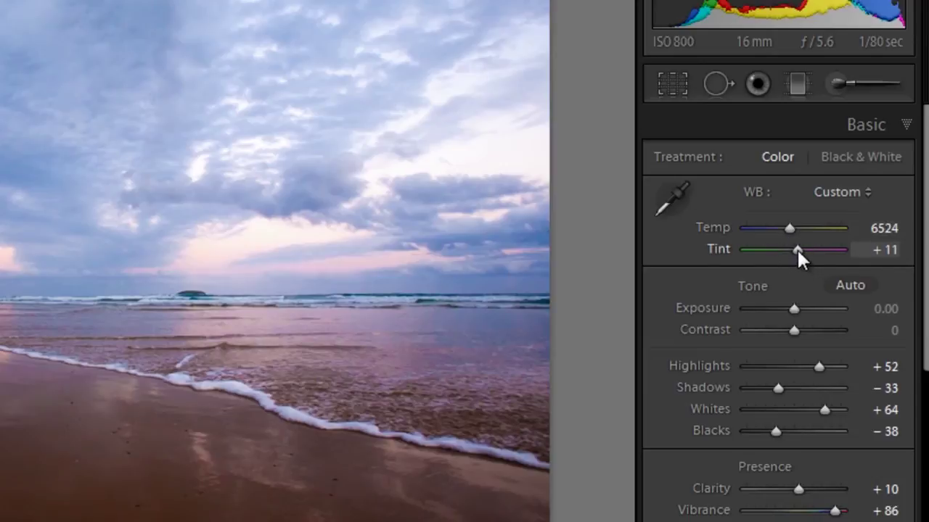
pyautogui.moveTo(797, 249)
pyautogui.mouseDown()
pyautogui.moveTo(752, 249)
pyautogui.moveTo(837, 250)
pyautogui.moveTo(797, 249)
pyautogui.mouseUp()
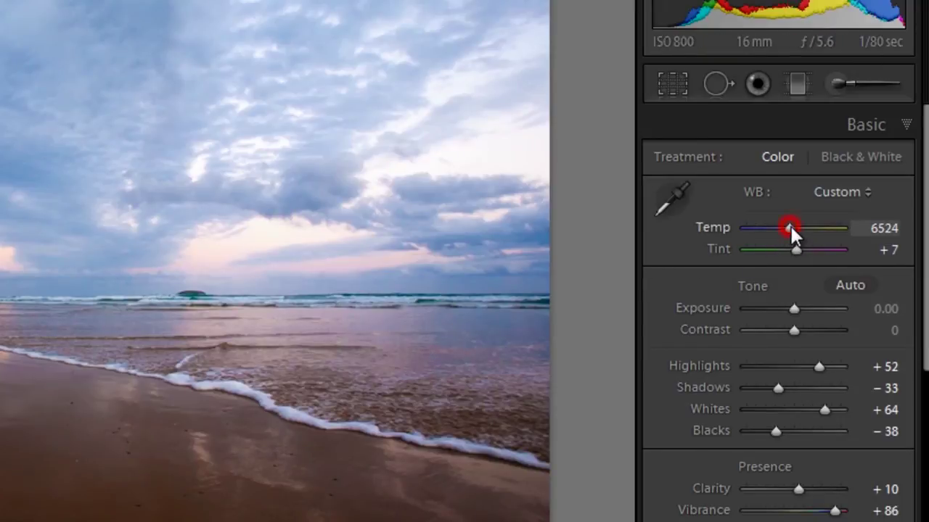
pyautogui.moveTo(791, 226)
pyautogui.mouseDown()
pyautogui.moveTo(779, 225)
pyautogui.moveTo(787, 228)
pyautogui.mouseUp()
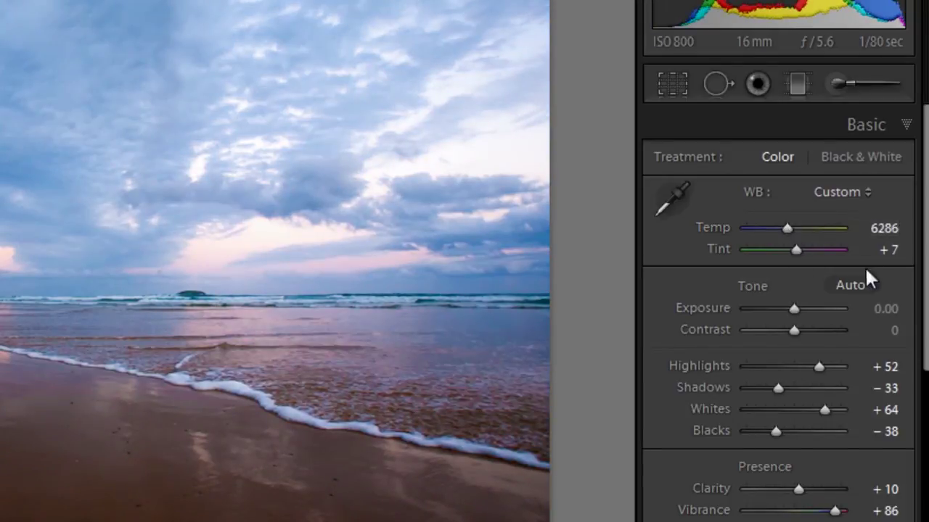
pyautogui.moveTo(922, 242); pyautogui.dragTo(914, 218)
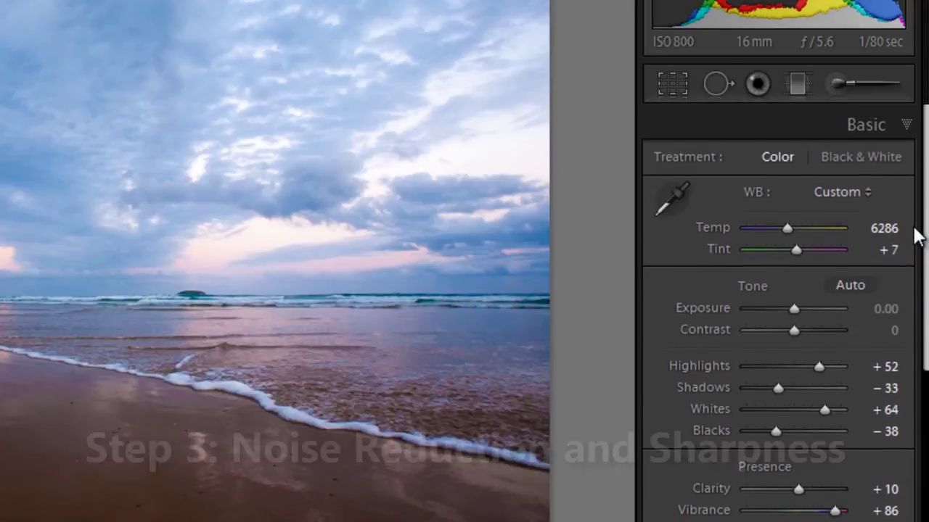
pyautogui.click(905, 125)
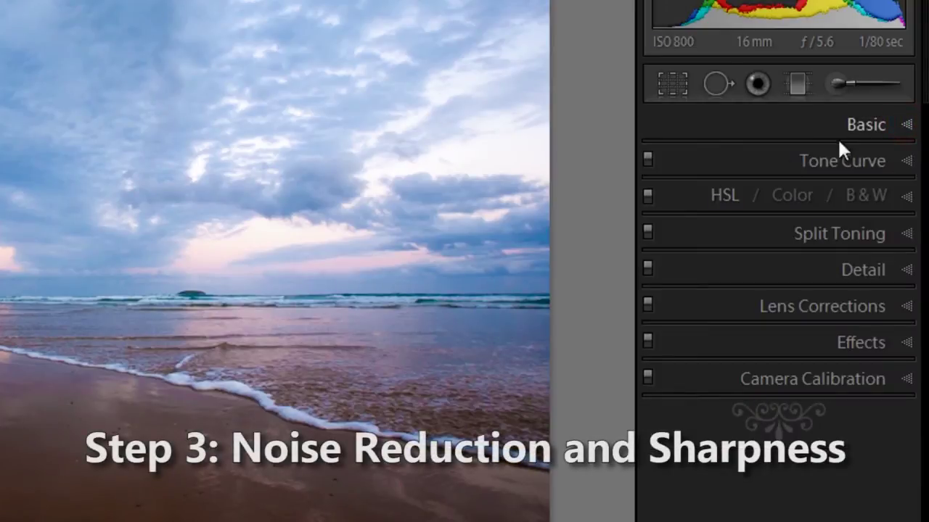
# Step: Expand the Detail panel and pan its preview to the horizon clouds and waves
pyautogui.click(900, 271)
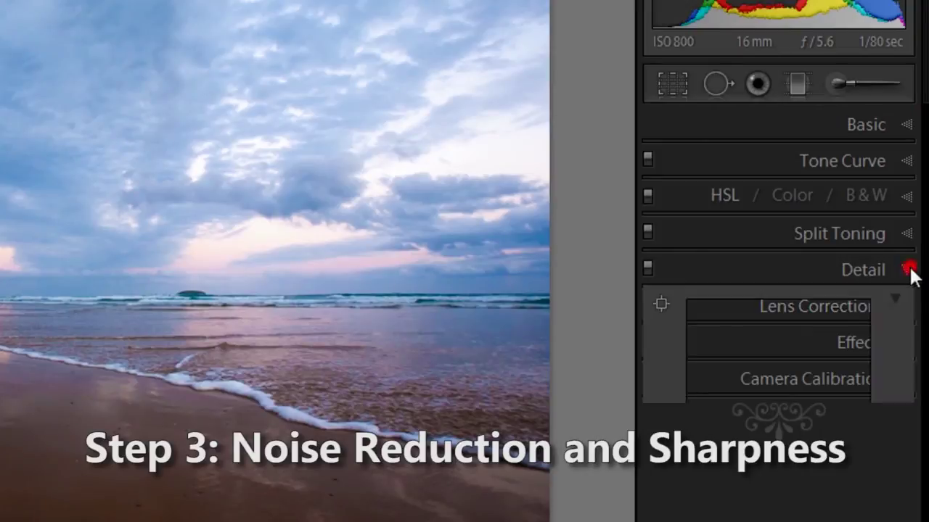
pyautogui.moveTo(805, 431)
pyautogui.mouseDown()
pyautogui.moveTo(808, 329)
pyautogui.moveTo(790, 394)
pyautogui.mouseUp()
pyautogui.click(756, 415)
pyautogui.moveTo(742, 448); pyautogui.dragTo(761, 342)
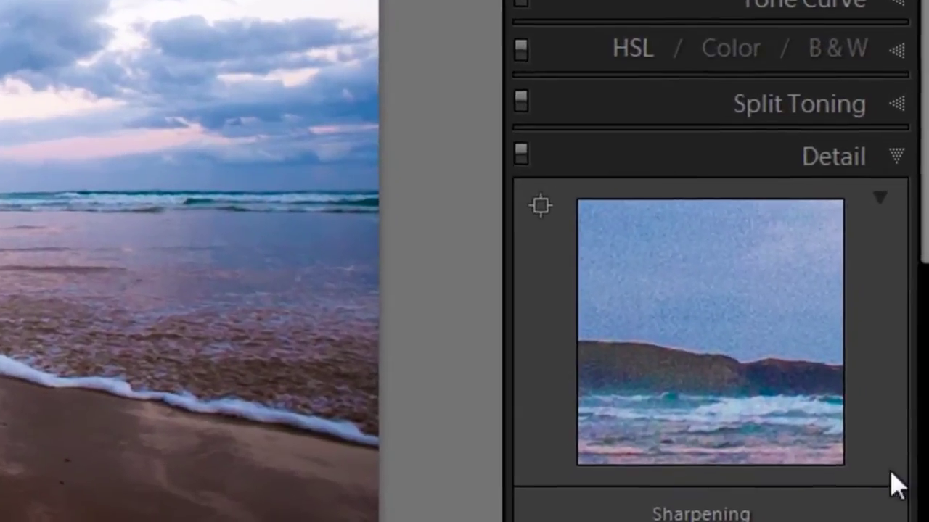
pyautogui.click(920, 314)
# Step: Set Luminance noise reduction to 45 and Color noise reduction to about 37
pyautogui.scroll(-3, 922, 218)
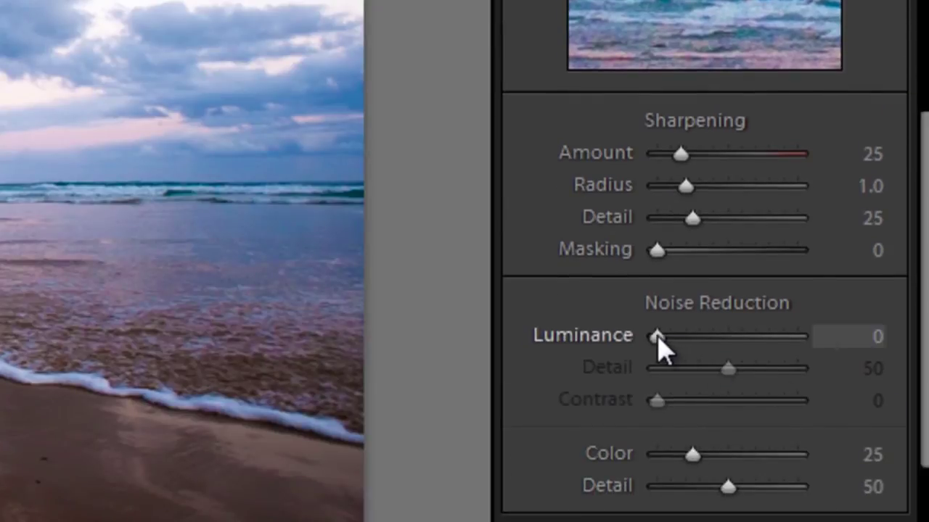
pyautogui.moveTo(657, 336); pyautogui.dragTo(709, 356)
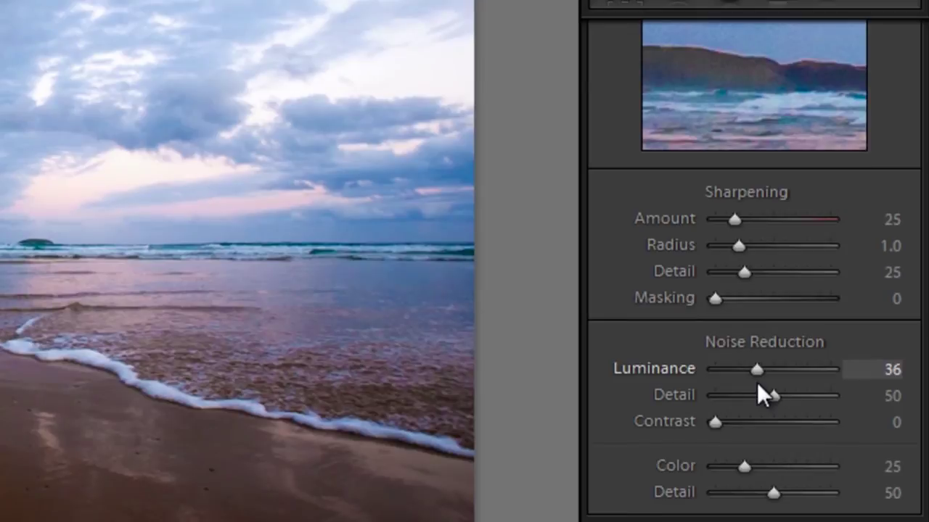
pyautogui.moveTo(757, 382); pyautogui.dragTo(756, 382)
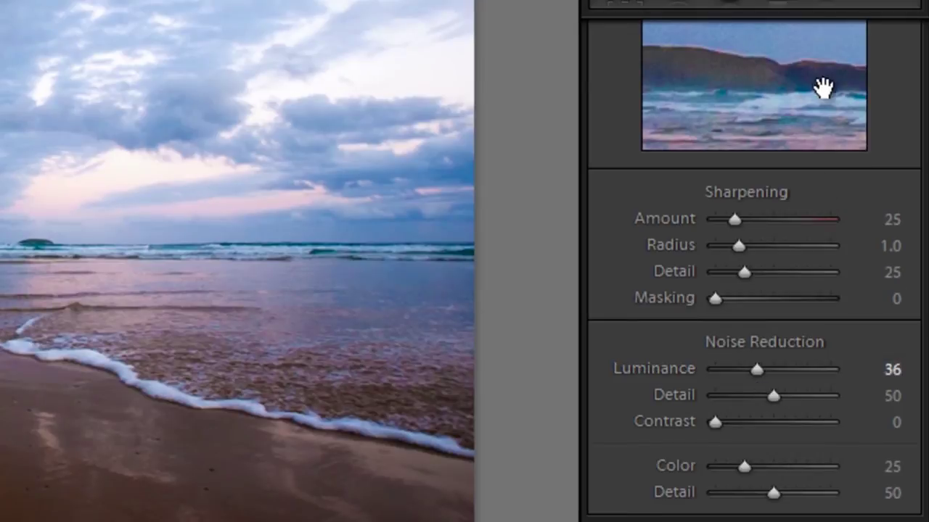
pyautogui.moveTo(814, 77); pyautogui.dragTo(829, 133)
pyautogui.scroll(4, 755, 268)
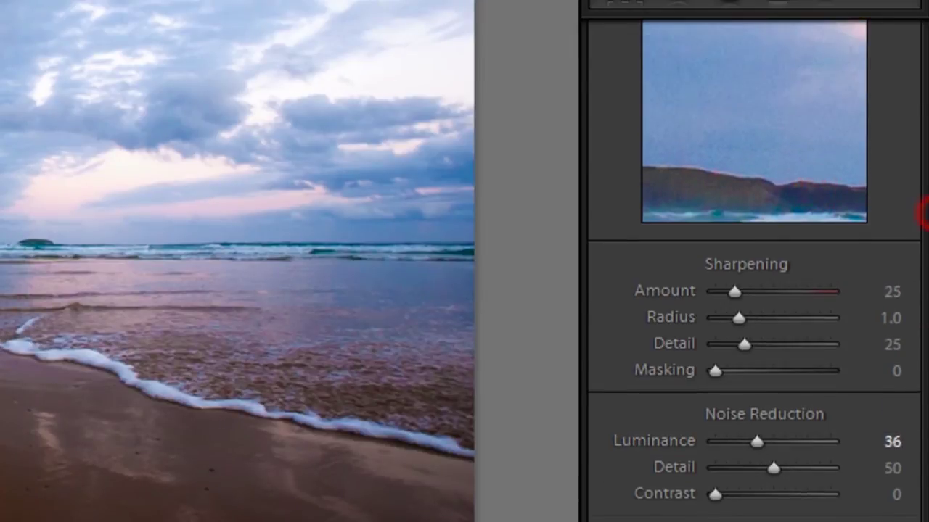
pyautogui.scroll(-2, 754, 269)
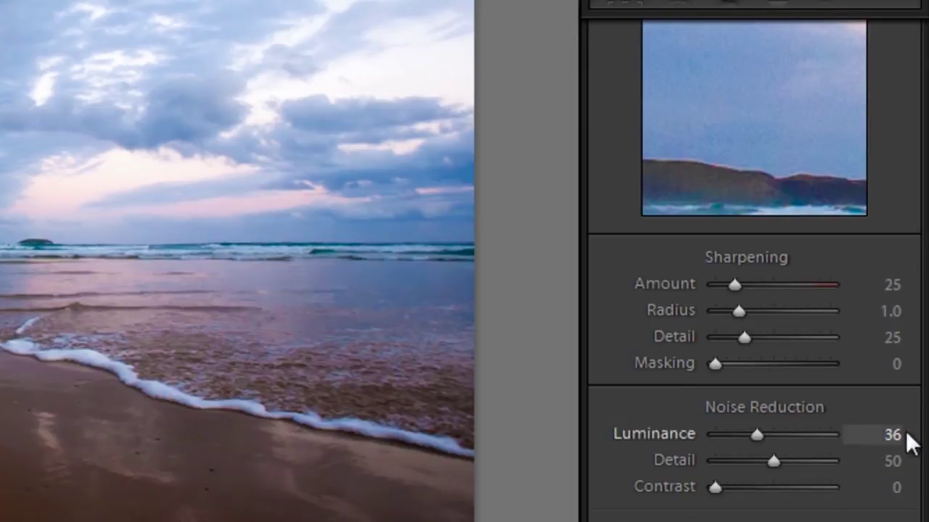
pyautogui.scroll(-3, 900, 436)
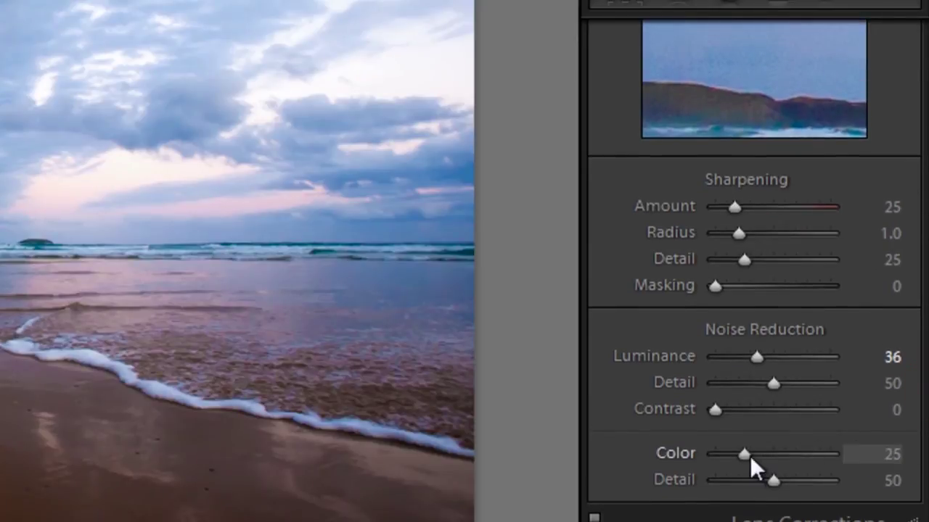
pyautogui.moveTo(743, 454); pyautogui.dragTo(761, 458)
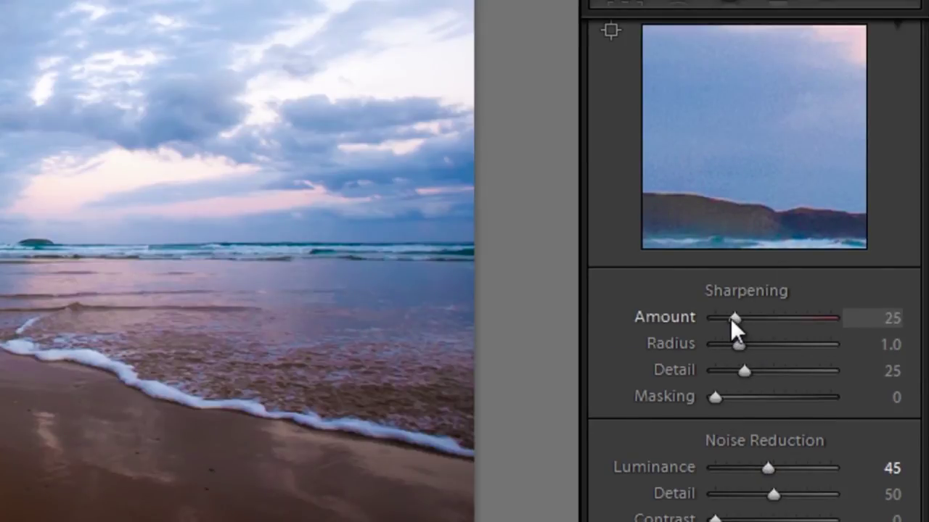
# Step: Set Sharpening Masking to 42 while previewing the mask, and Amount to 39
pyautogui.moveTo(735, 318)
pyautogui.mouseDown()
pyautogui.moveTo(777, 321)
pyautogui.moveTo(729, 321)
pyautogui.mouseUp()
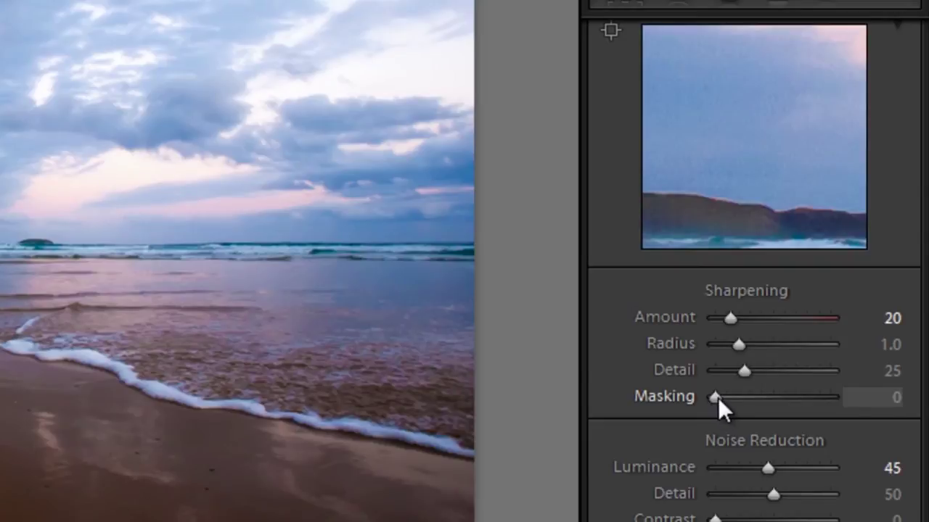
pyautogui.press('alt')
pyautogui.moveTo(718, 398); pyautogui.dragTo(762, 402)
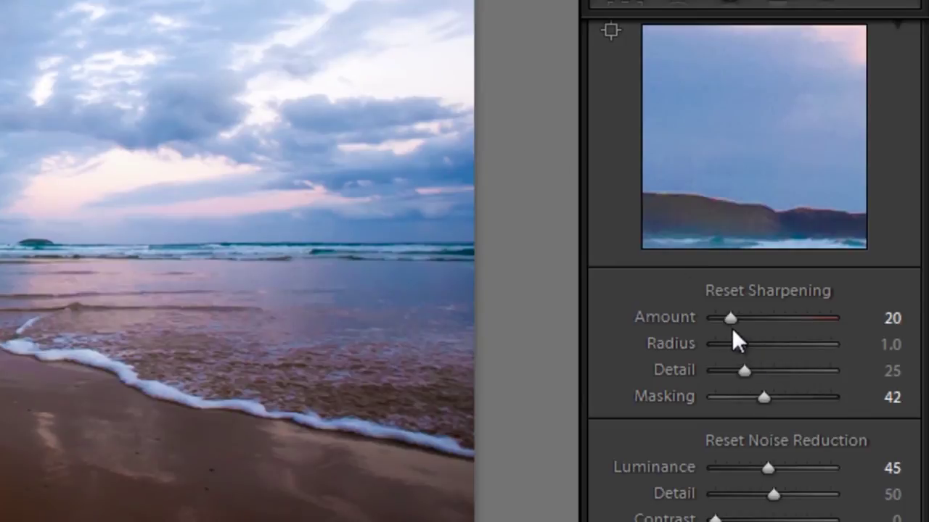
pyautogui.moveTo(730, 317); pyautogui.dragTo(745, 321)
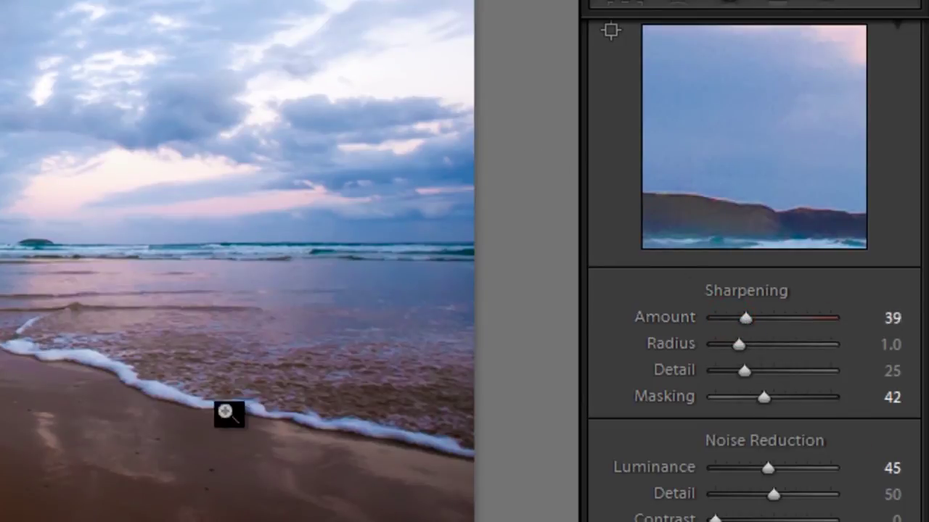
# Step: Compare Lens Profile Corrections on and off, leave them disabled, and collapse all panels
pyautogui.hotkey('ctrl', '5')
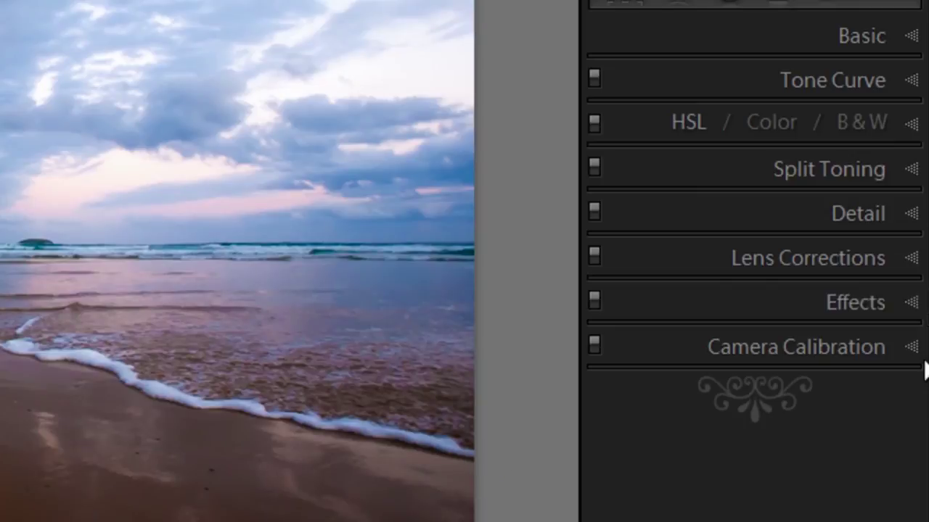
pyautogui.click(912, 254)
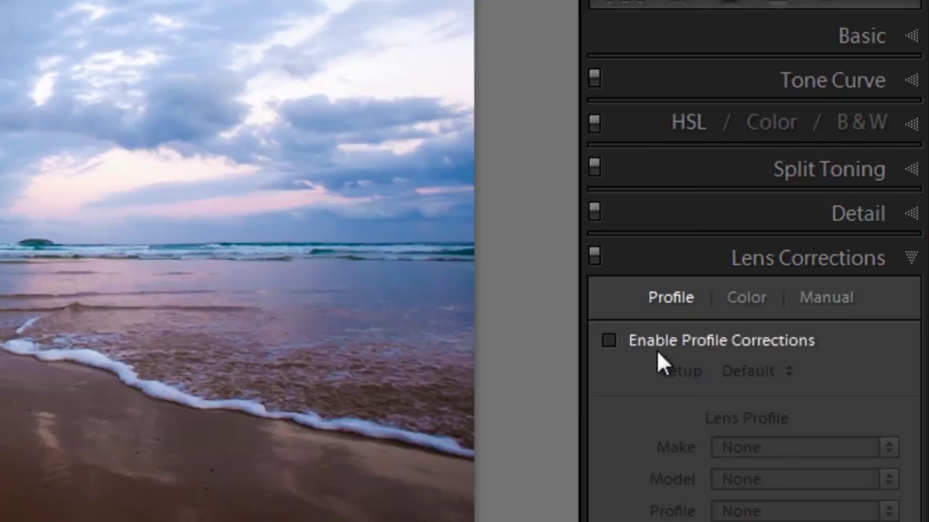
pyautogui.click(609, 340)
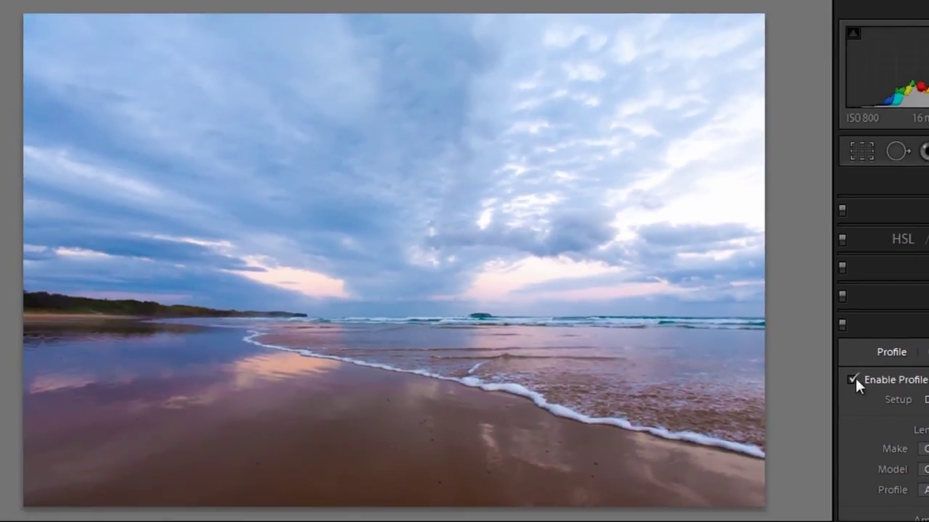
pyautogui.click(826, 375)
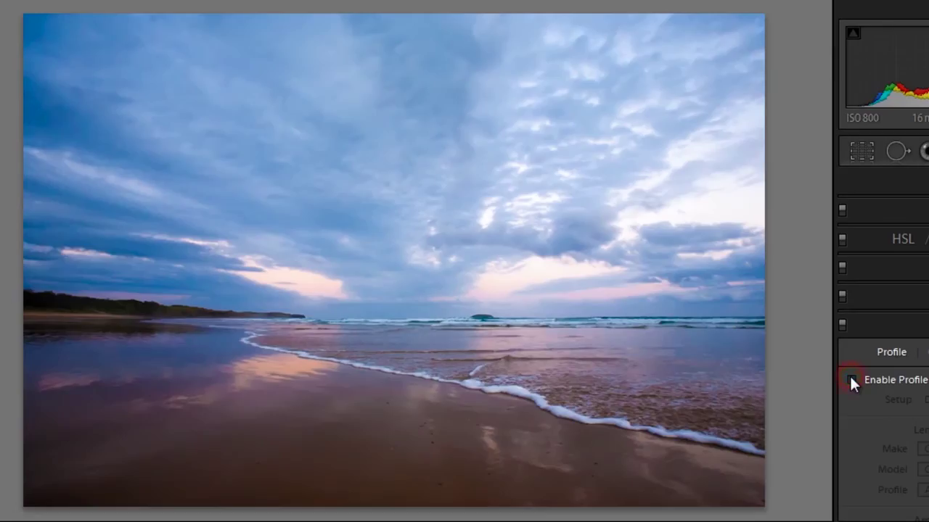
pyautogui.click(851, 379)
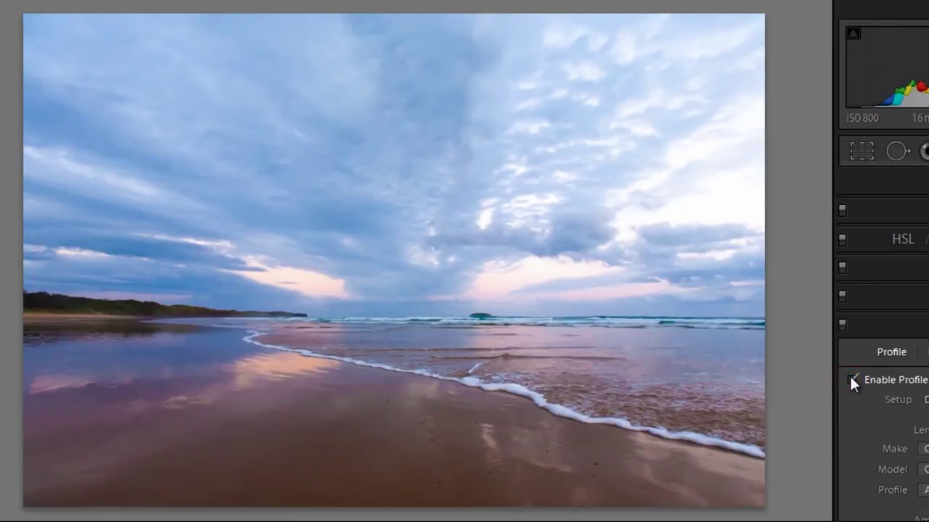
pyautogui.click(852, 380)
pyautogui.click(852, 380)
pyautogui.click(851, 380)
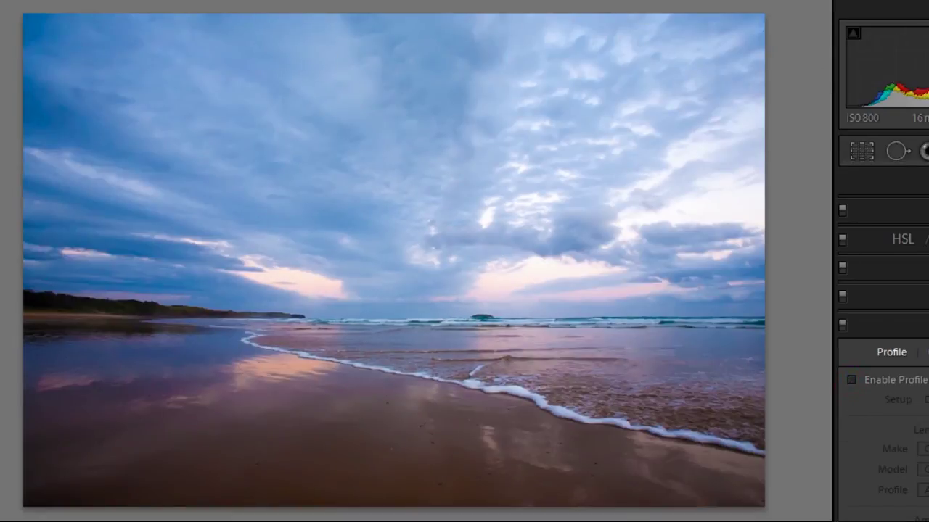
pyautogui.hotkey('ctrl', '6')
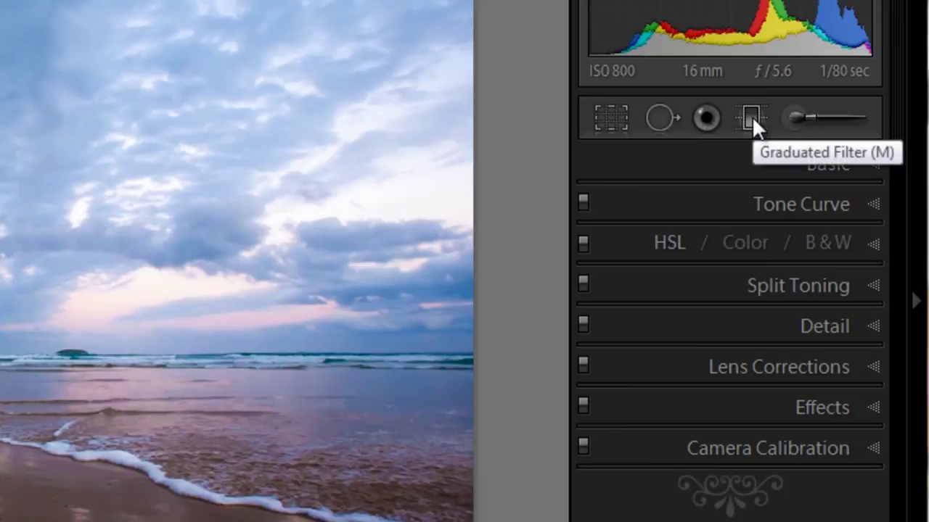
# Step: Open the Graduated Filter tool and set its Exposure effect to about -0.60
pyautogui.click(751, 116)
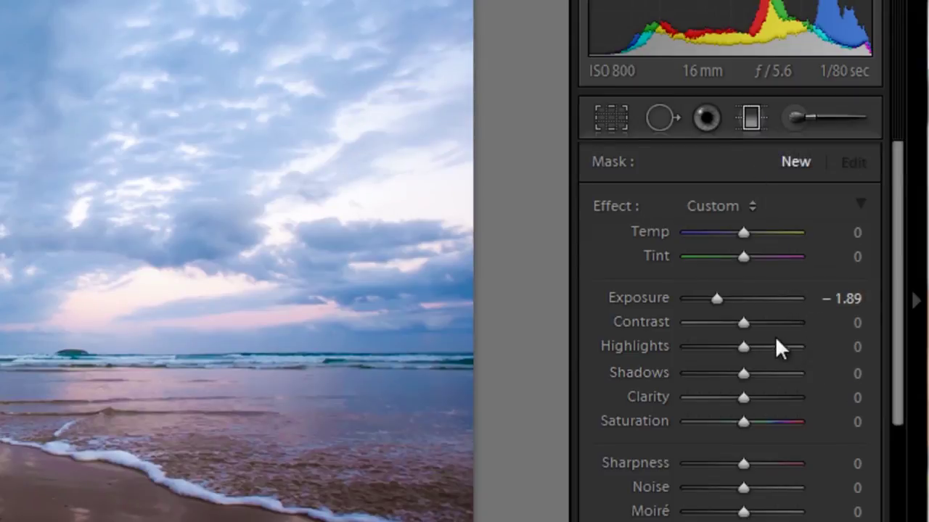
pyautogui.moveTo(716, 297); pyautogui.dragTo(743, 308)
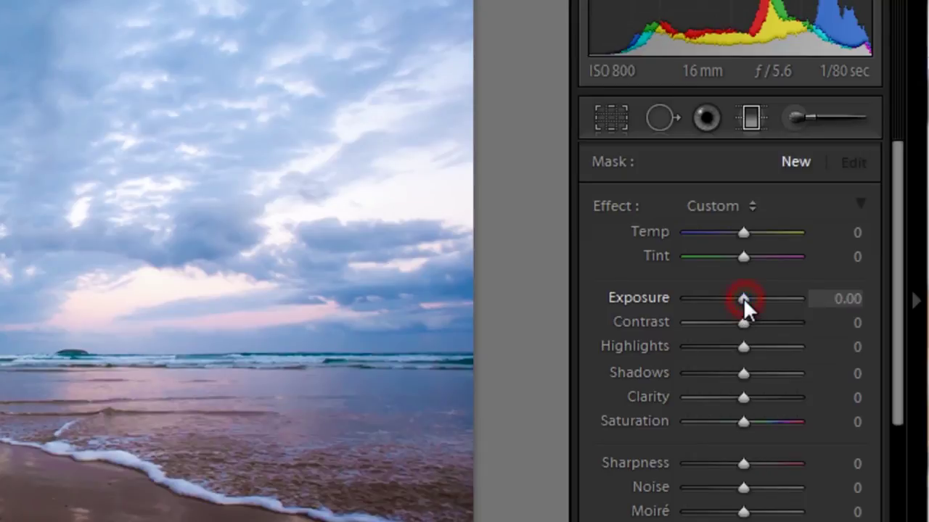
pyautogui.moveTo(743, 297); pyautogui.dragTo(702, 299)
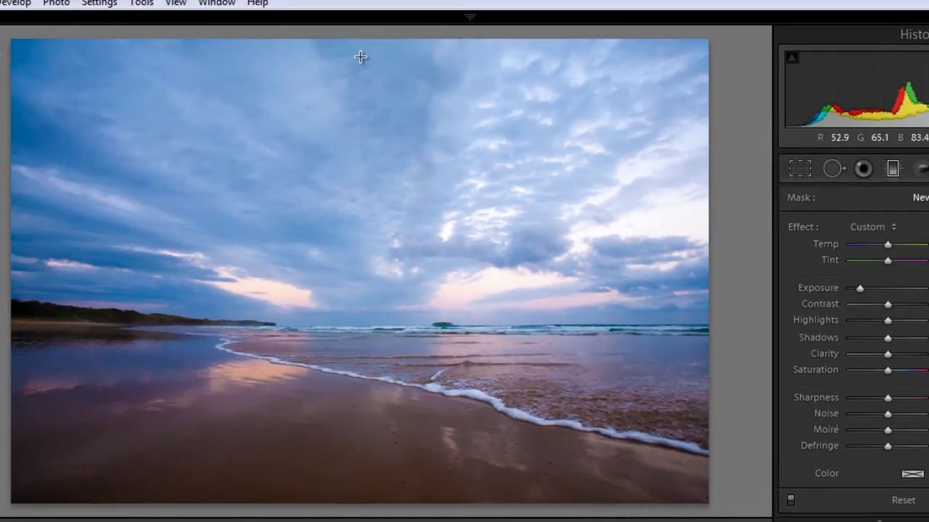
# Step: Draw a graduated filter down from the top, tuning Exposure and Temp for a deep blue sky
pyautogui.moveTo(346, 35); pyautogui.dragTo(359, 403)
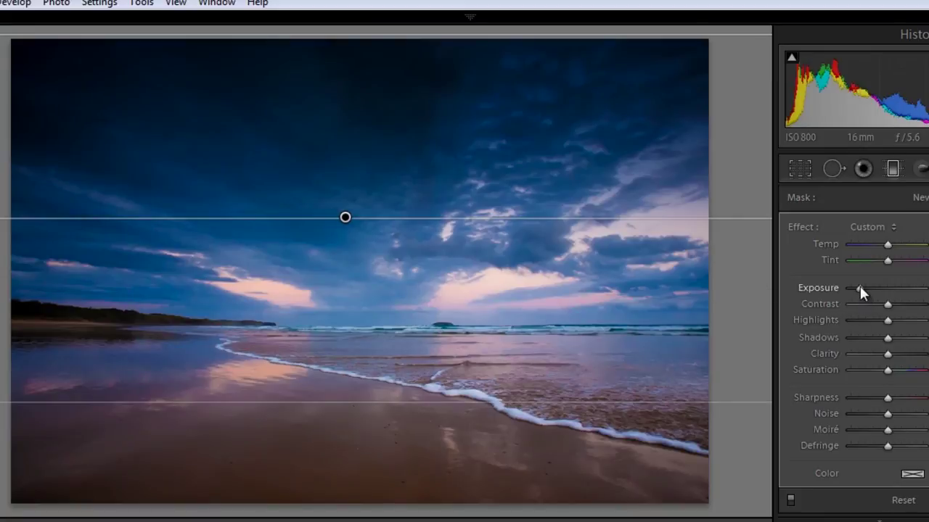
pyautogui.moveTo(867, 293)
pyautogui.mouseDown()
pyautogui.moveTo(923, 288)
pyautogui.moveTo(845, 299)
pyautogui.moveTo(881, 305)
pyautogui.moveTo(874, 305)
pyautogui.mouseUp()
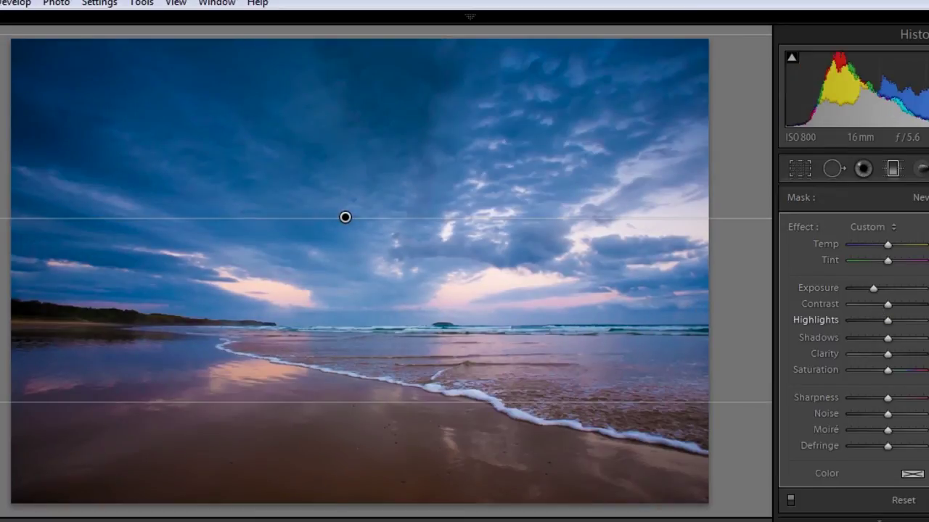
pyautogui.moveTo(888, 244)
pyautogui.mouseDown()
pyautogui.moveTo(869, 241)
pyautogui.moveTo(876, 246)
pyautogui.mouseUp()
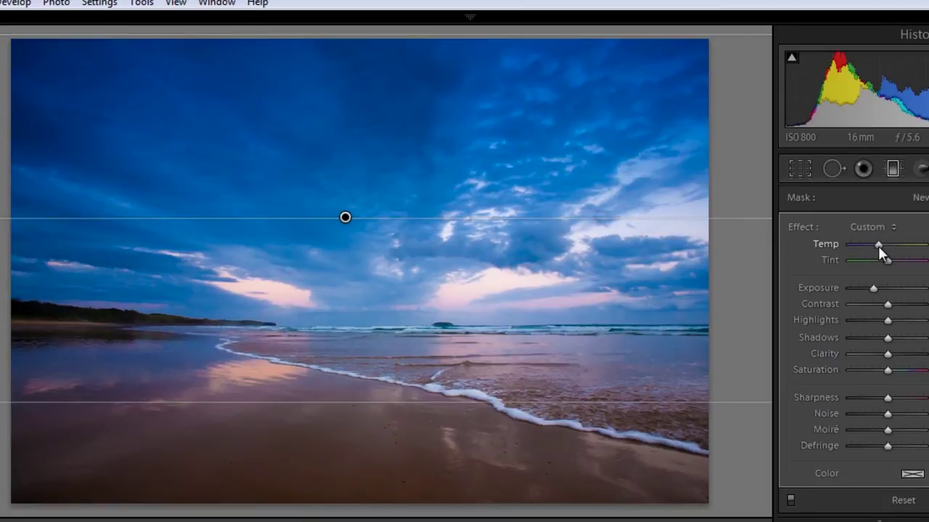
pyautogui.moveTo(877, 246)
pyautogui.mouseDown()
pyautogui.moveTo(912, 256)
pyautogui.moveTo(874, 246)
pyautogui.moveTo(883, 247)
pyautogui.mouseUp()
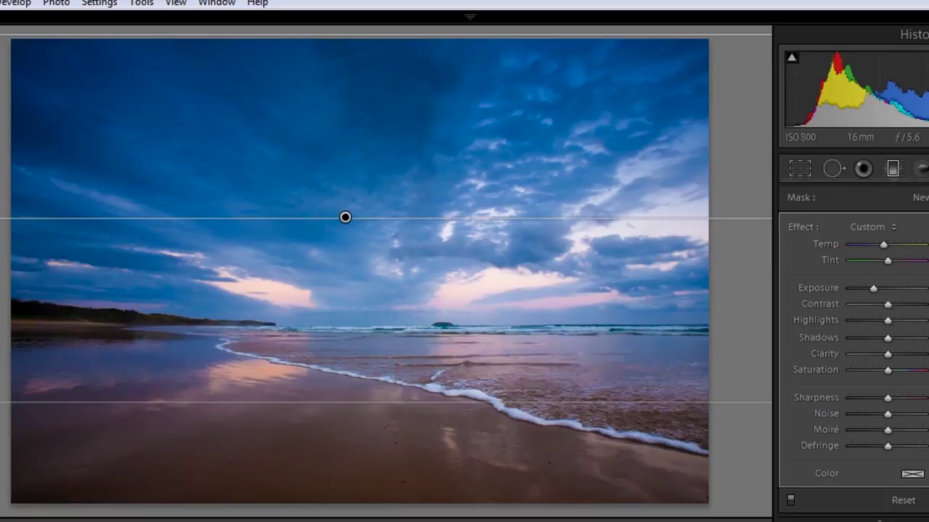
pyautogui.press('m')
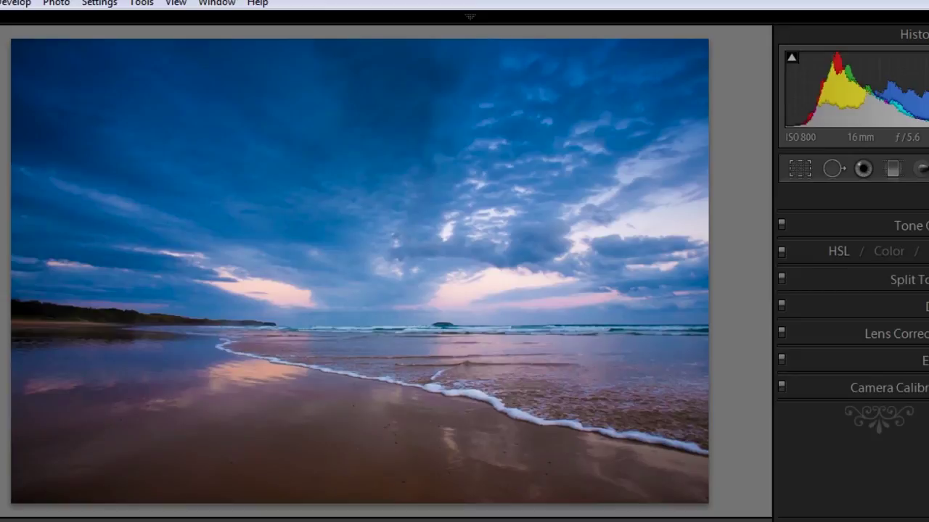
# Step: Reopen the Graduated Filter tool and select the existing sky filter's pin
pyautogui.click(893, 169)
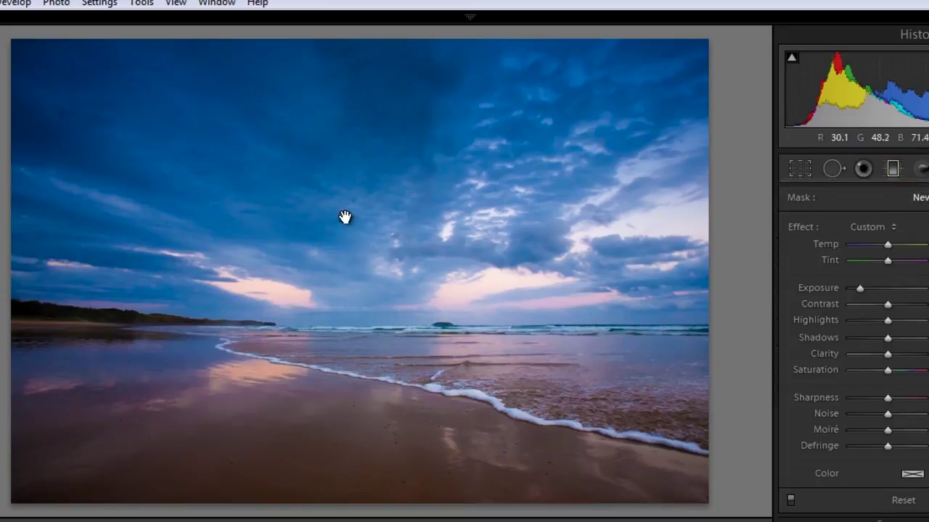
pyautogui.click(344, 216)
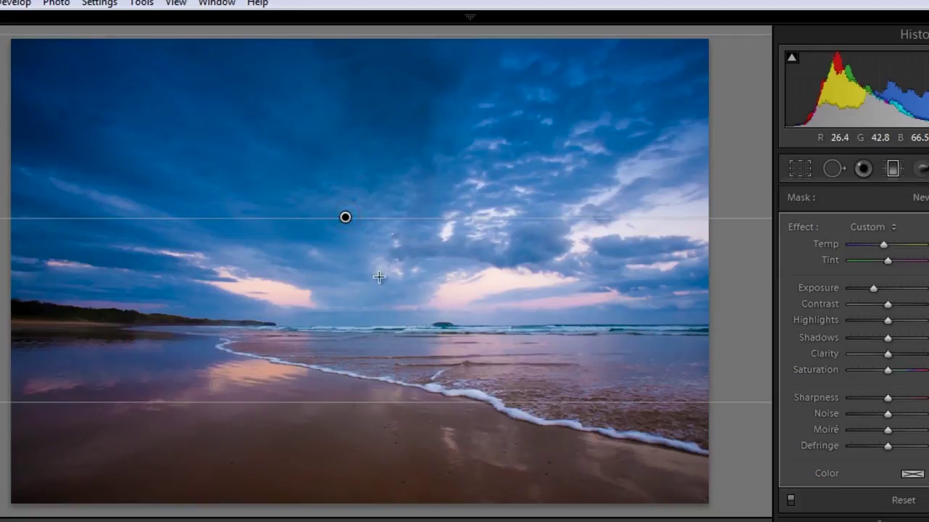